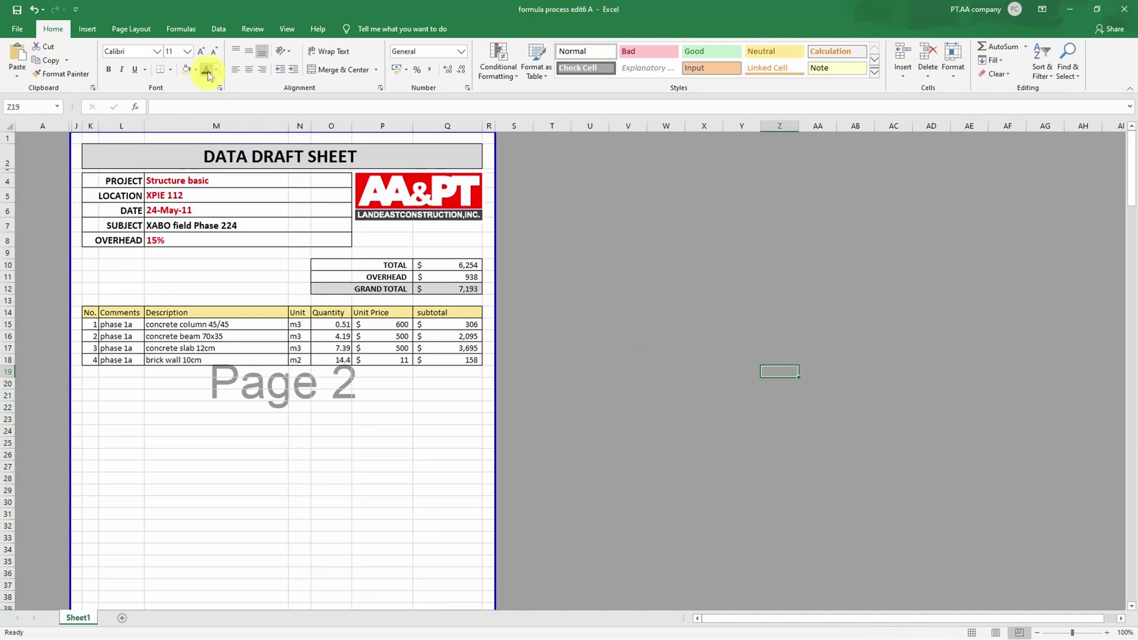
# Refresh the sheet's external data three times, importing the Multi-Category Material Takeoff text files MANU 8, TUNU 28 and XABO 4 in turn
pyautogui.click(219, 28)
pyautogui.click(174, 59)
pyautogui.click(183, 100)
pyautogui.doubleClick(184, 105)
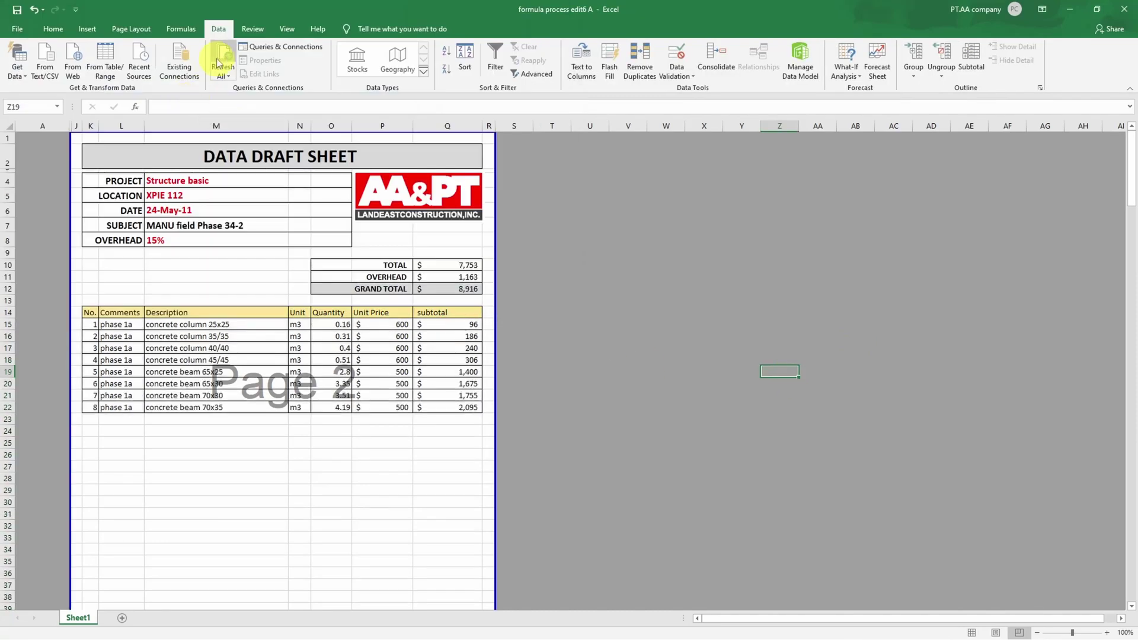
pyautogui.click(219, 60)
pyautogui.doubleClick(185, 114)
pyautogui.click(226, 69)
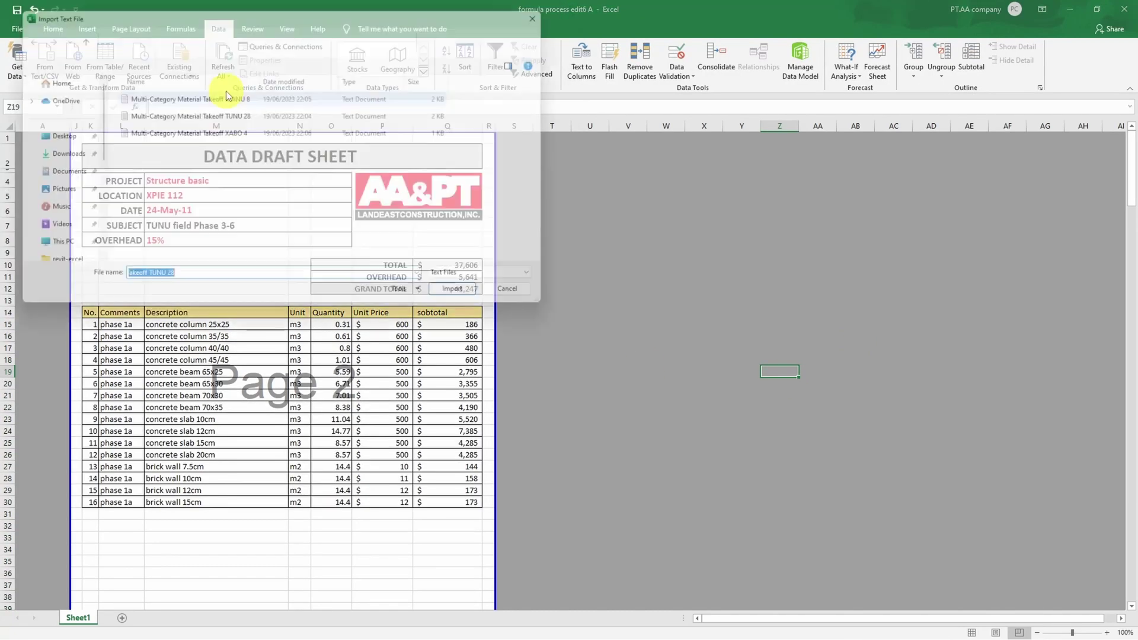
pyautogui.doubleClick(183, 128)
# Set the OVERHEAD value in the data draft sheet's project block to 25%
pyautogui.click(184, 240)
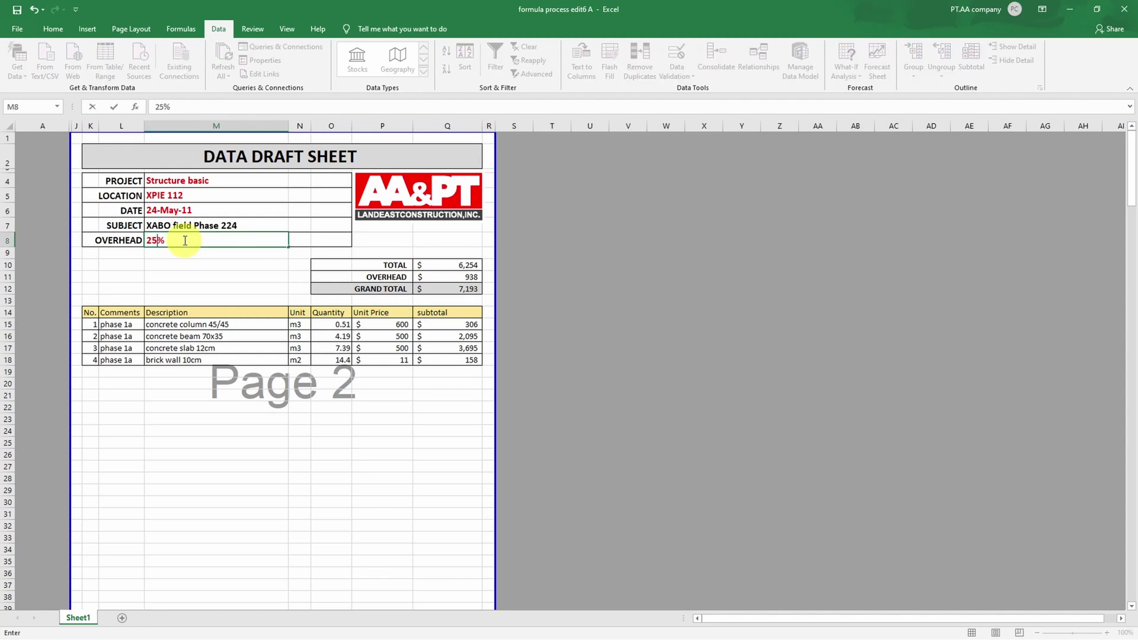
pyautogui.write('25')
pyautogui.press('Return')
pyautogui.click(856, 443)
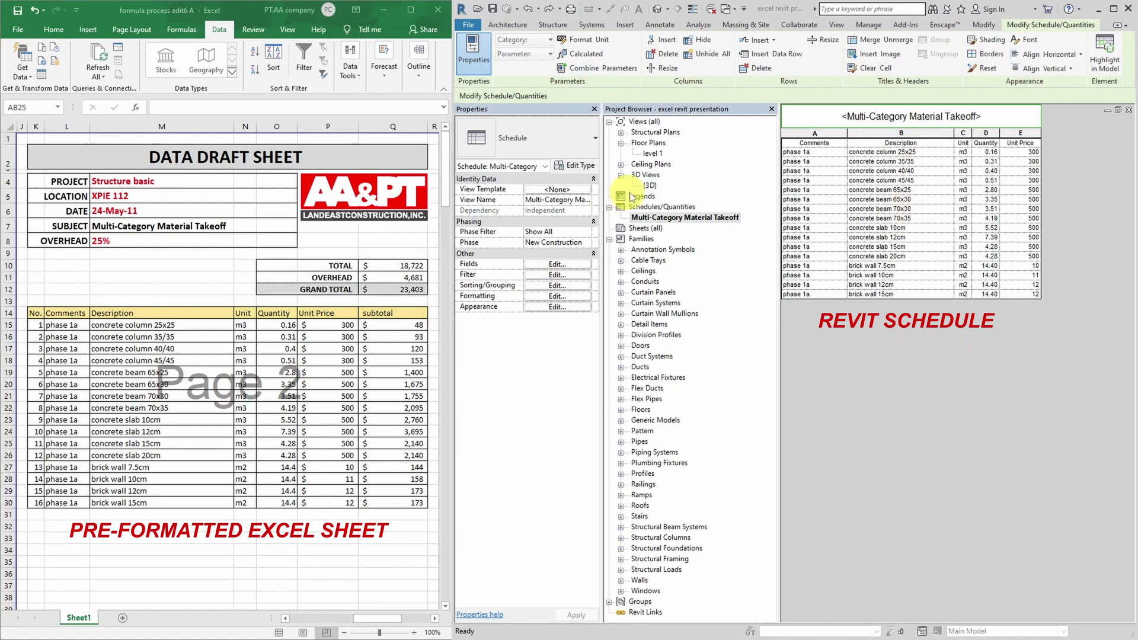
# Switch to Revit, open the {3D} view and delete two floor slabs, two walls, two beams and two columns
pyautogui.doubleClick(652, 185)
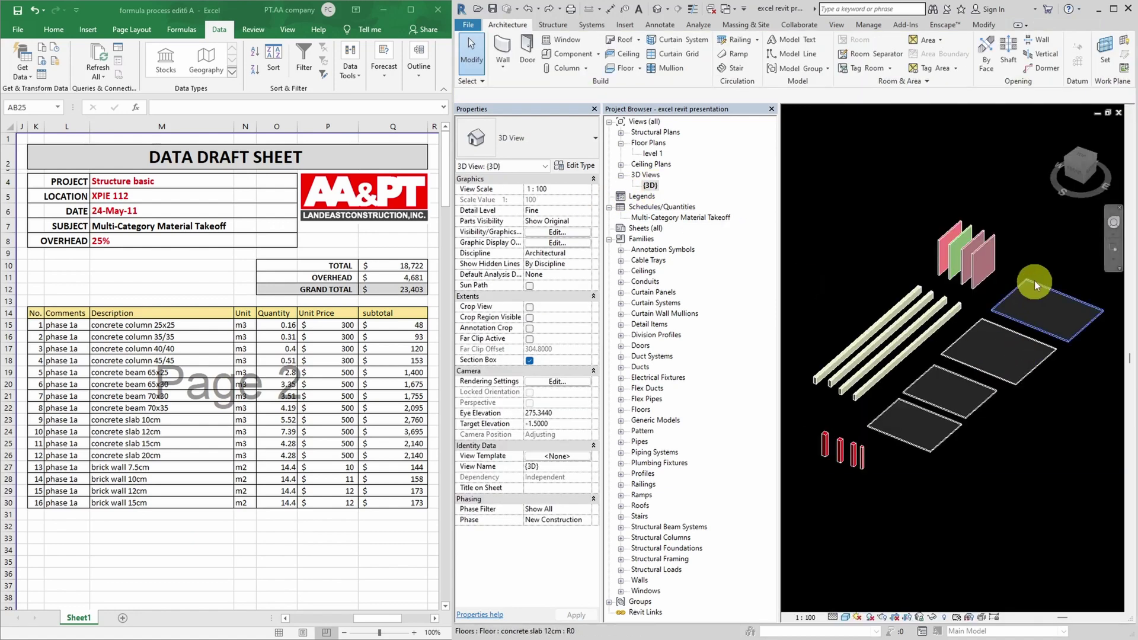
pyautogui.moveTo(1058, 265); pyautogui.dragTo(1029, 362)
pyautogui.press('Delete')
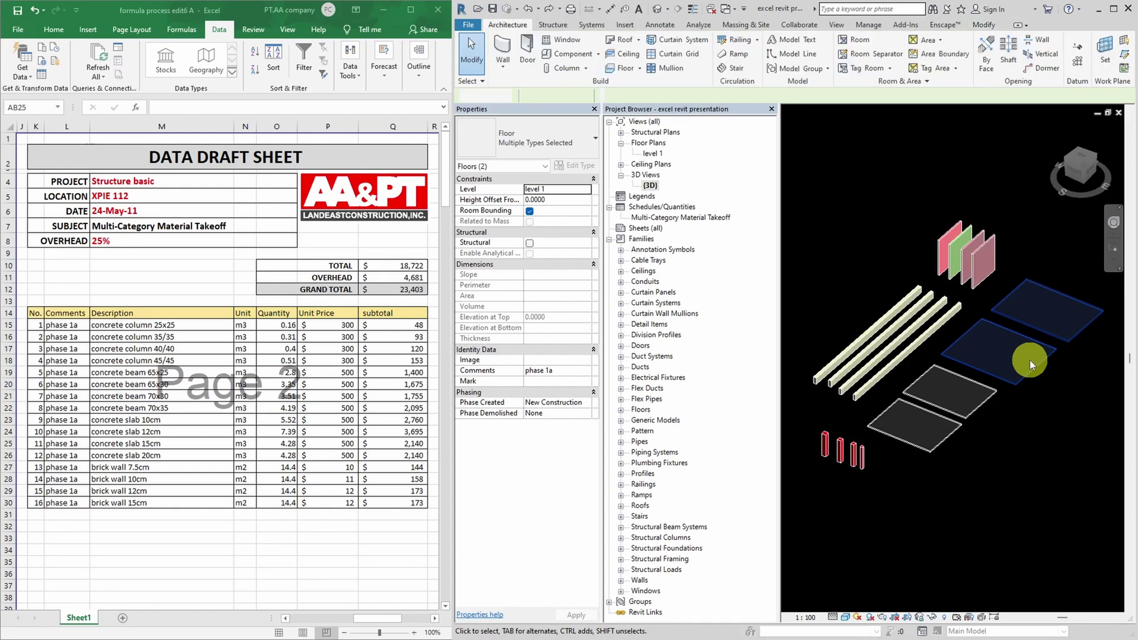
pyautogui.moveTo(1000, 215); pyautogui.dragTo(983, 250)
pyautogui.press('Delete')
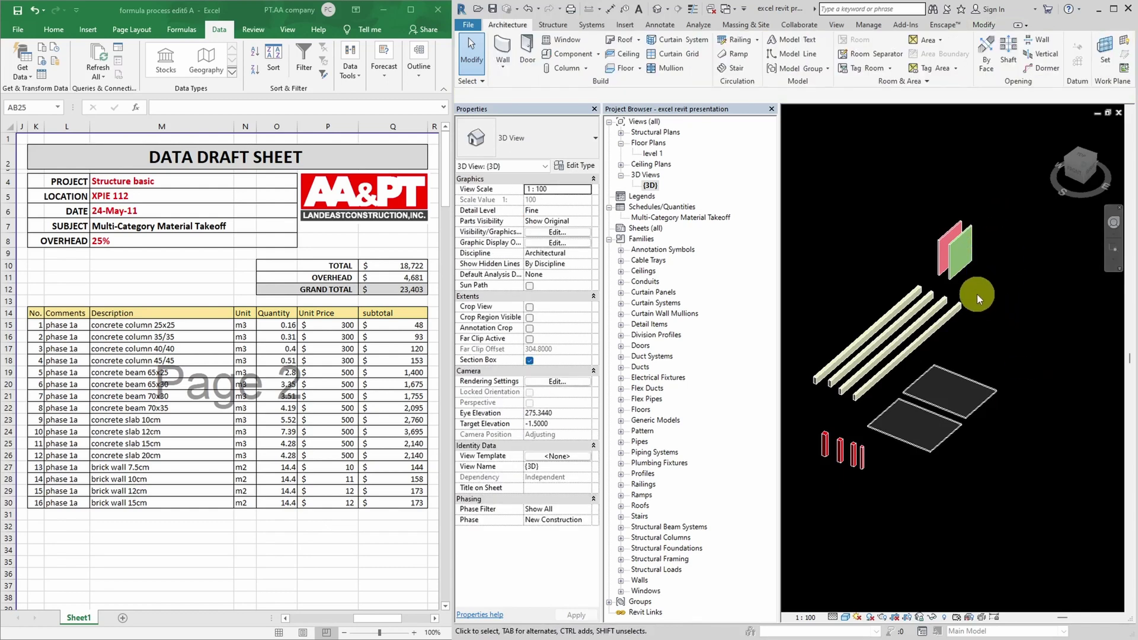
pyautogui.moveTo(977, 294); pyautogui.dragTo(942, 316)
pyautogui.press('Delete')
pyautogui.moveTo(878, 464); pyautogui.dragTo(854, 492)
pyautogui.press('Delete')
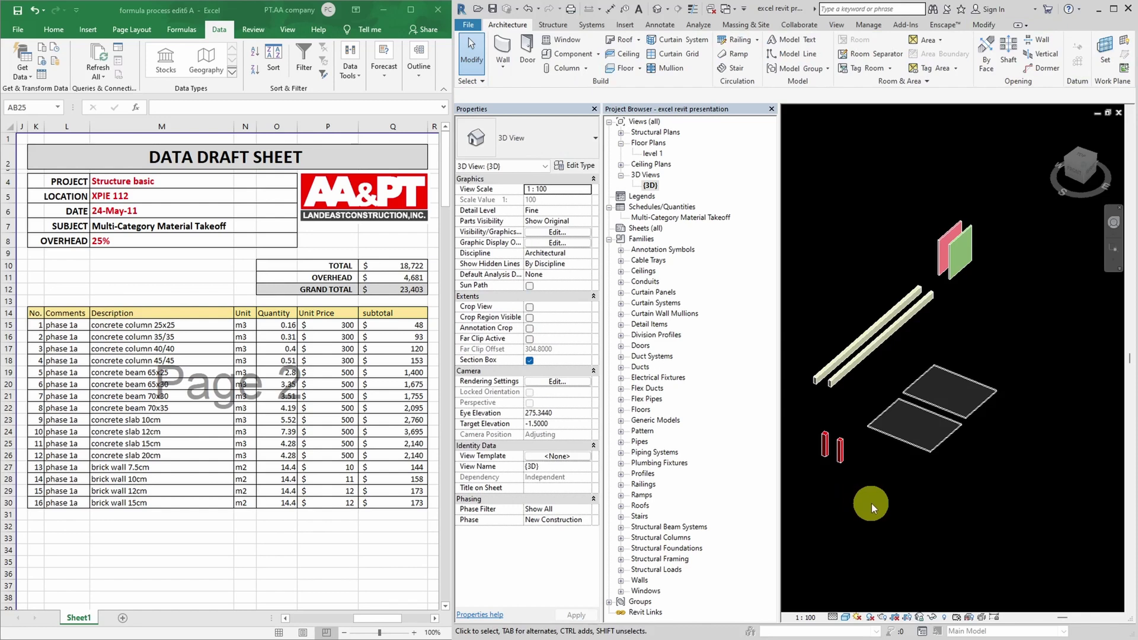
# In the Multi-Category Material Takeoff schedule, set the first row's comment to XXXXXXXX and rename the Description heading to MMMMMMMM
pyautogui.click(670, 220)
pyautogui.doubleClick(670, 219)
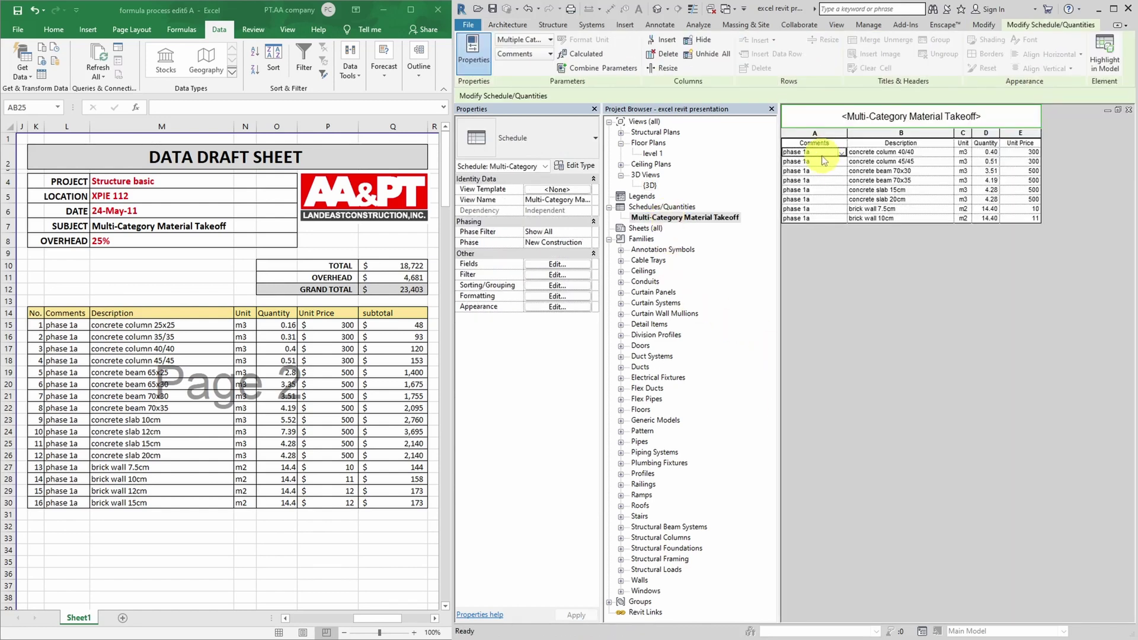
pyautogui.click(820, 154)
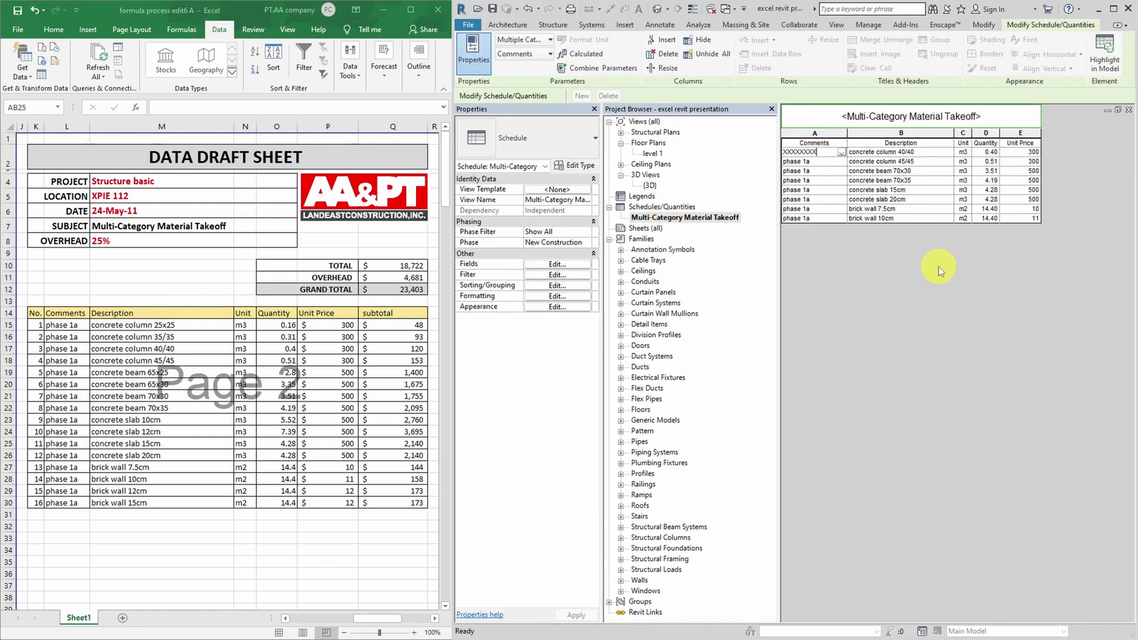
pyautogui.click(902, 143)
pyautogui.write('MMMMMMM')
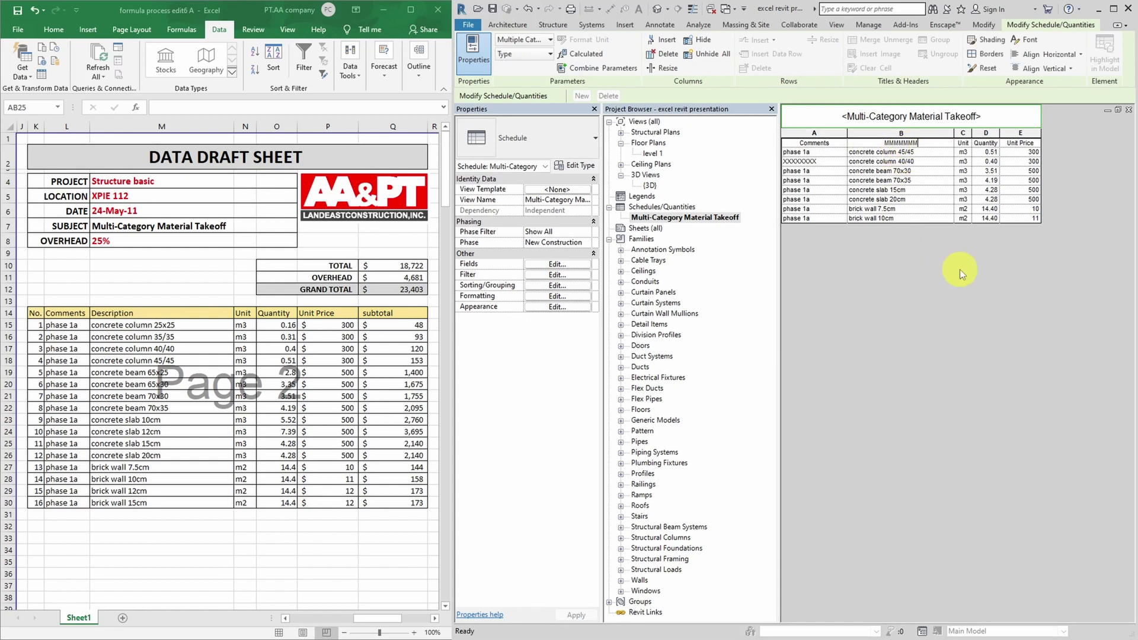
# Change the concrete column unit price to 5,555 in the schedule and retitle the schedule HHHHHHHHHHH
pyautogui.click(1028, 152)
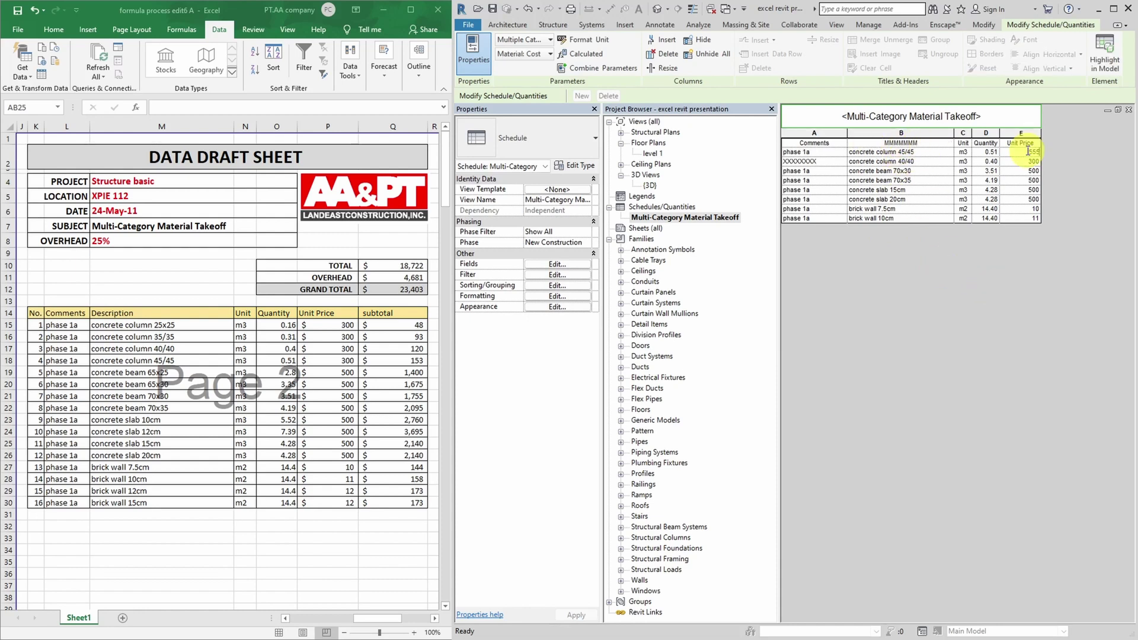
pyautogui.click(841, 111)
pyautogui.write('HHHHHHHHHHHH')
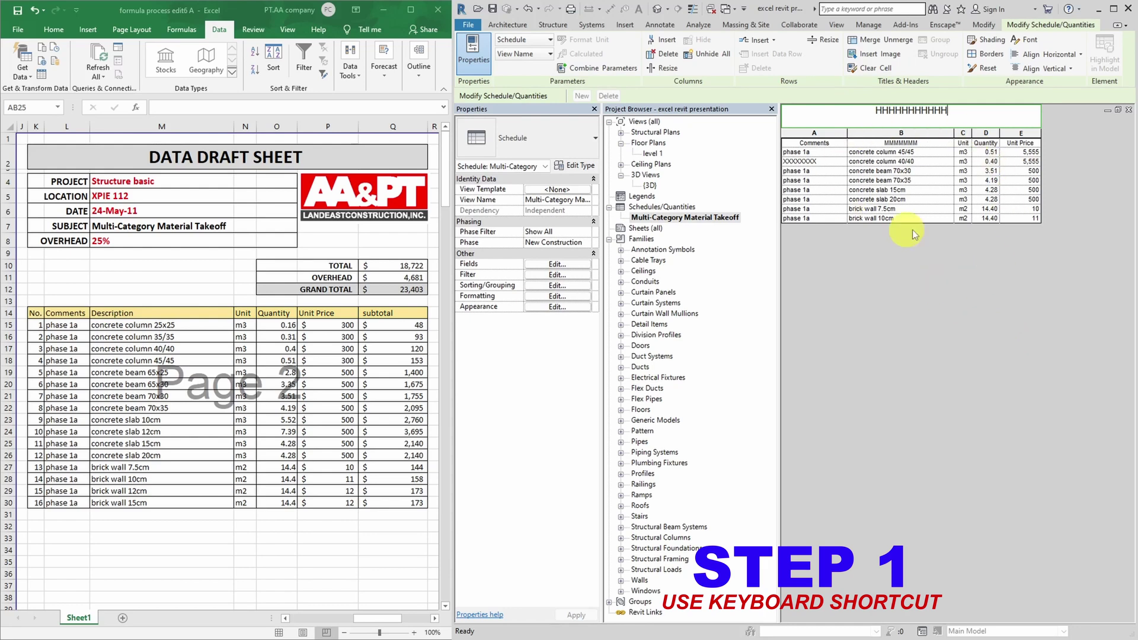
# Export the schedule as delimited text, overwriting Multi-Category Material Takeoff.txt in the revit-excel folder with the default export options
pyautogui.click(869, 330)
pyautogui.press('x')
pyautogui.press('x')
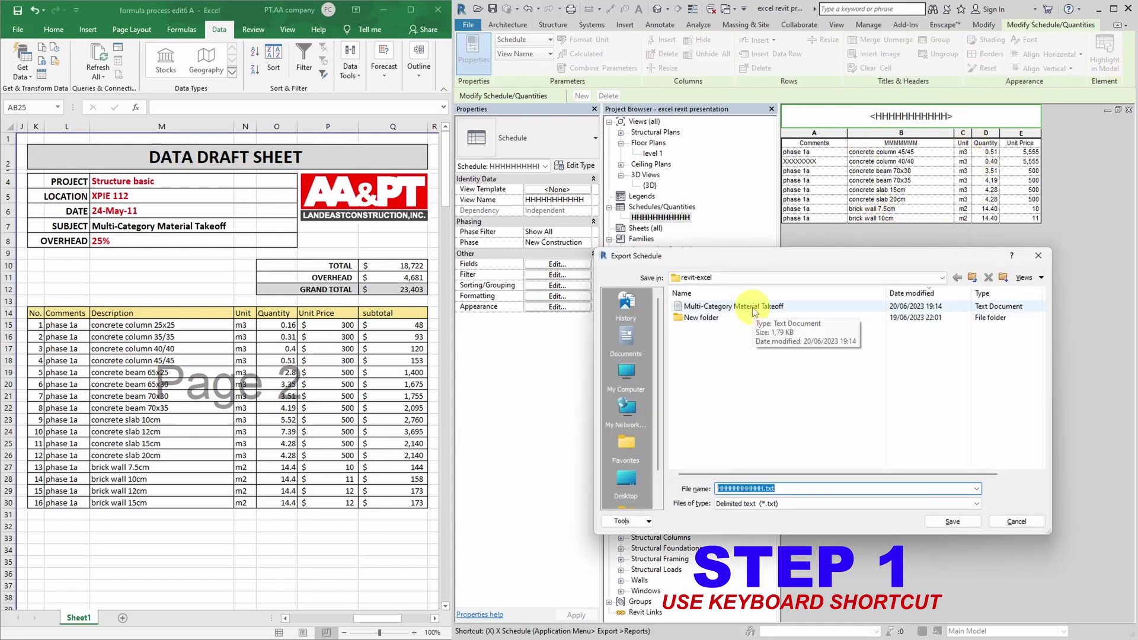
pyautogui.click(753, 307)
pyautogui.press('Return')
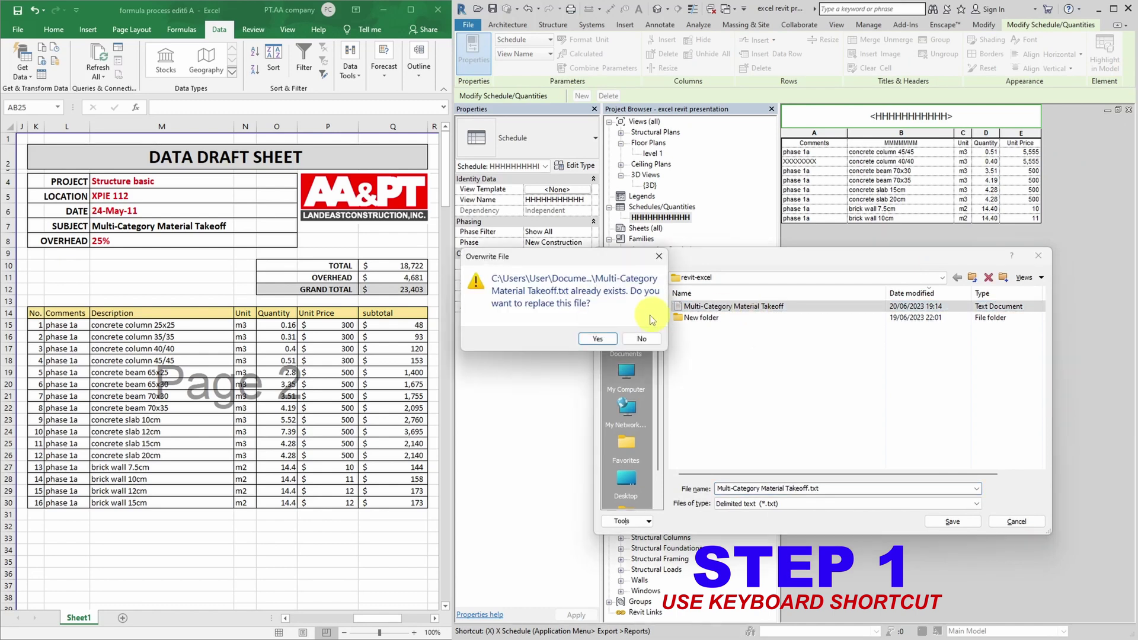
pyautogui.click(594, 336)
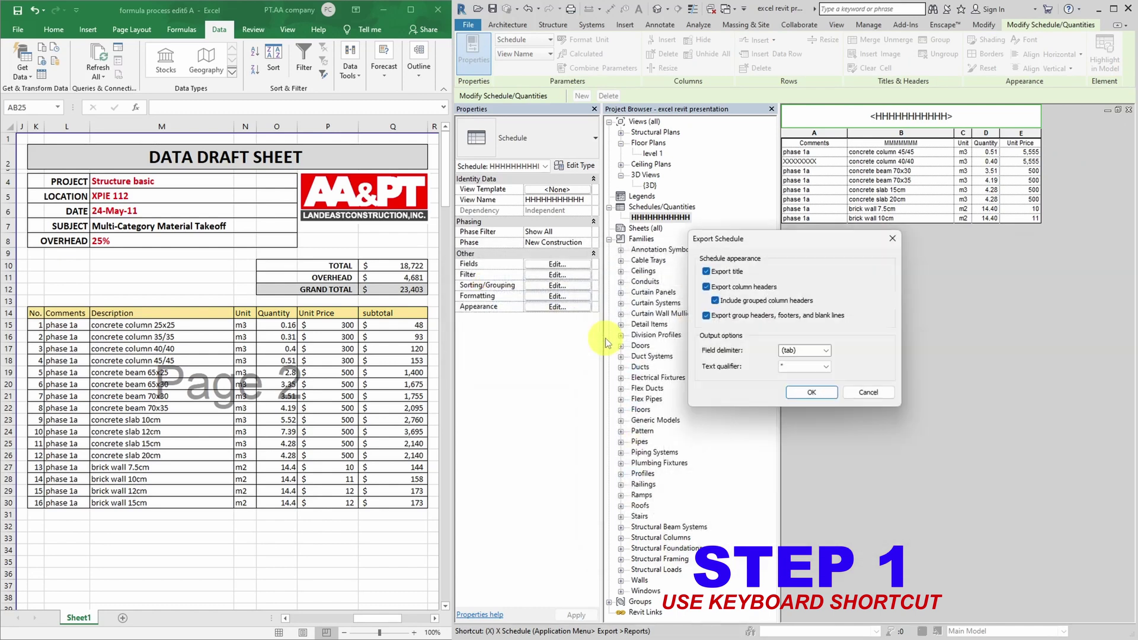
pyautogui.click(799, 389)
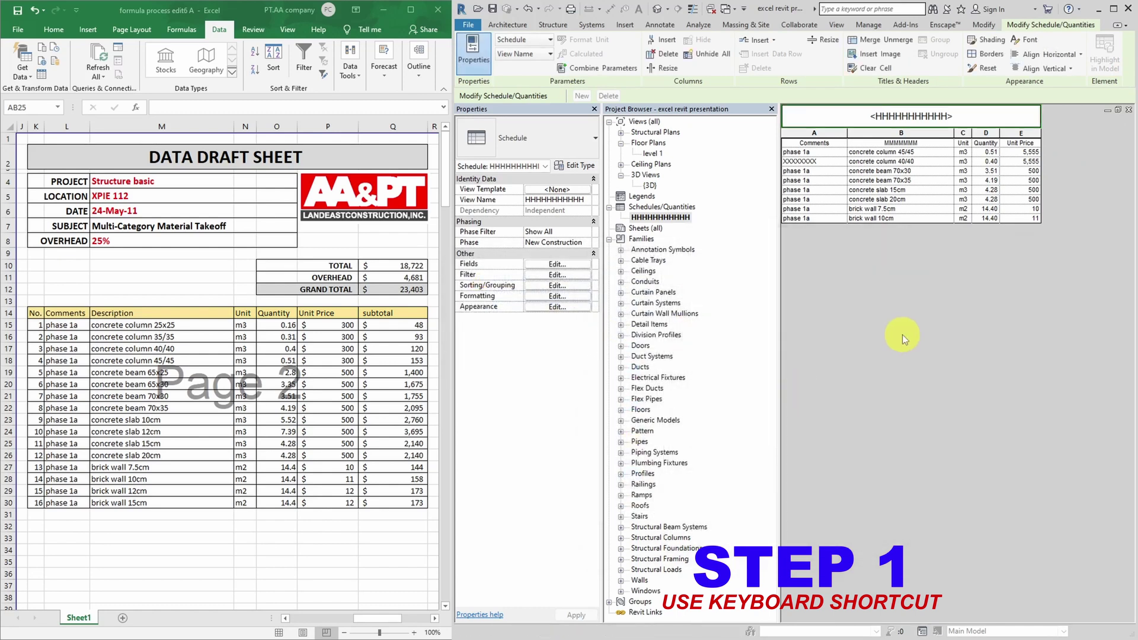
# Switch to Excel and refresh the sheet's external data from the Multi-Category Material Takeoff text file in revit-excel
pyautogui.click(103, 58)
pyautogui.click(100, 62)
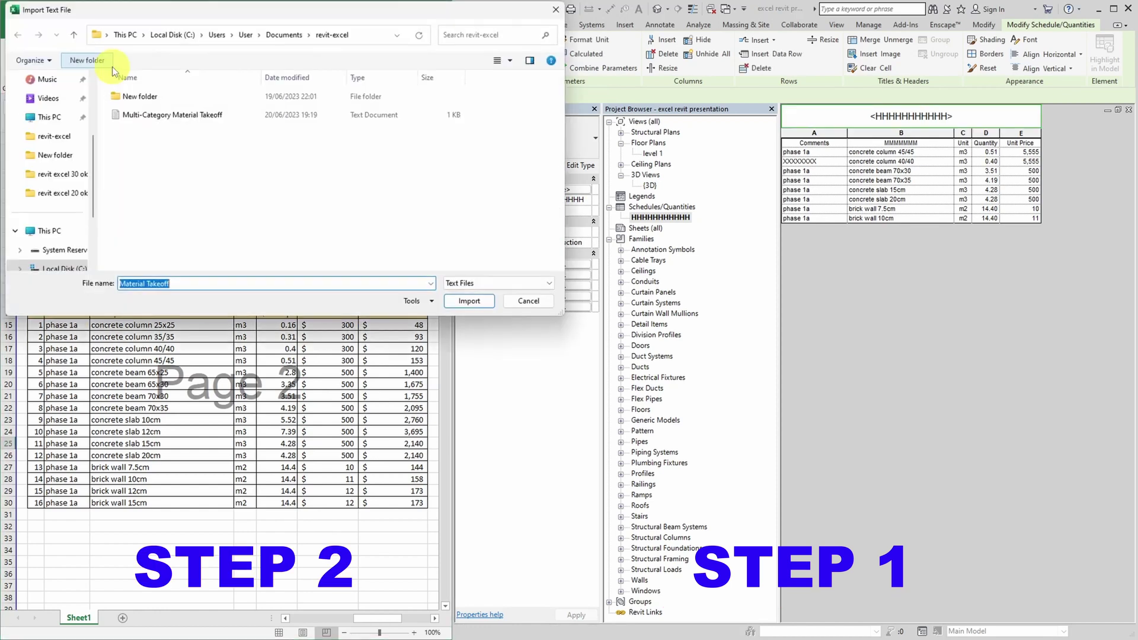
pyautogui.doubleClick(158, 116)
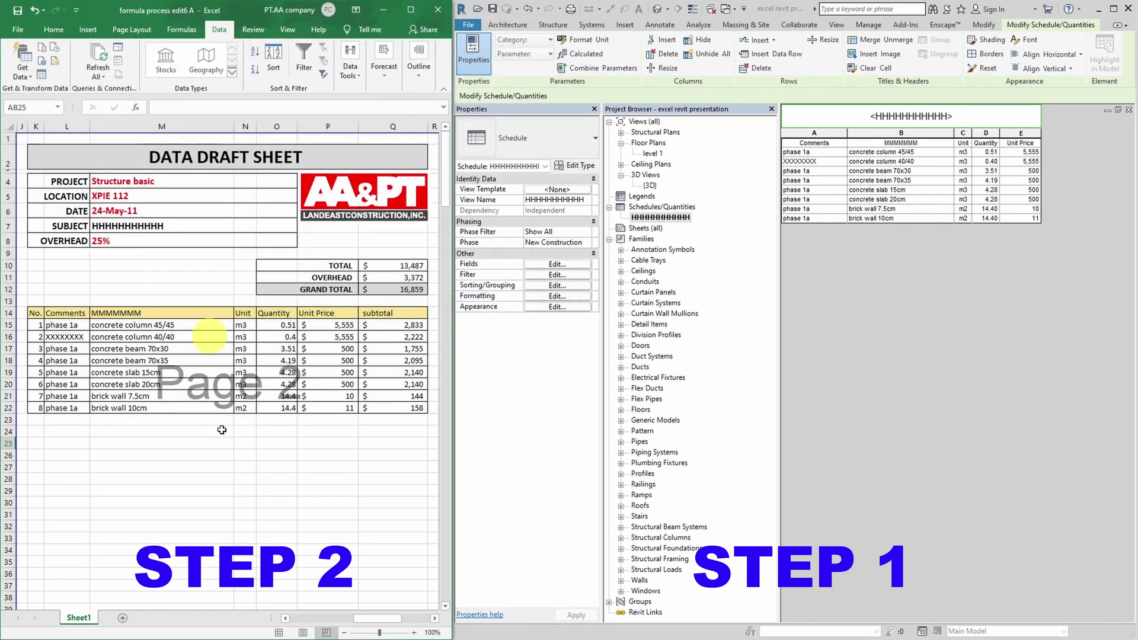
pyautogui.click(224, 526)
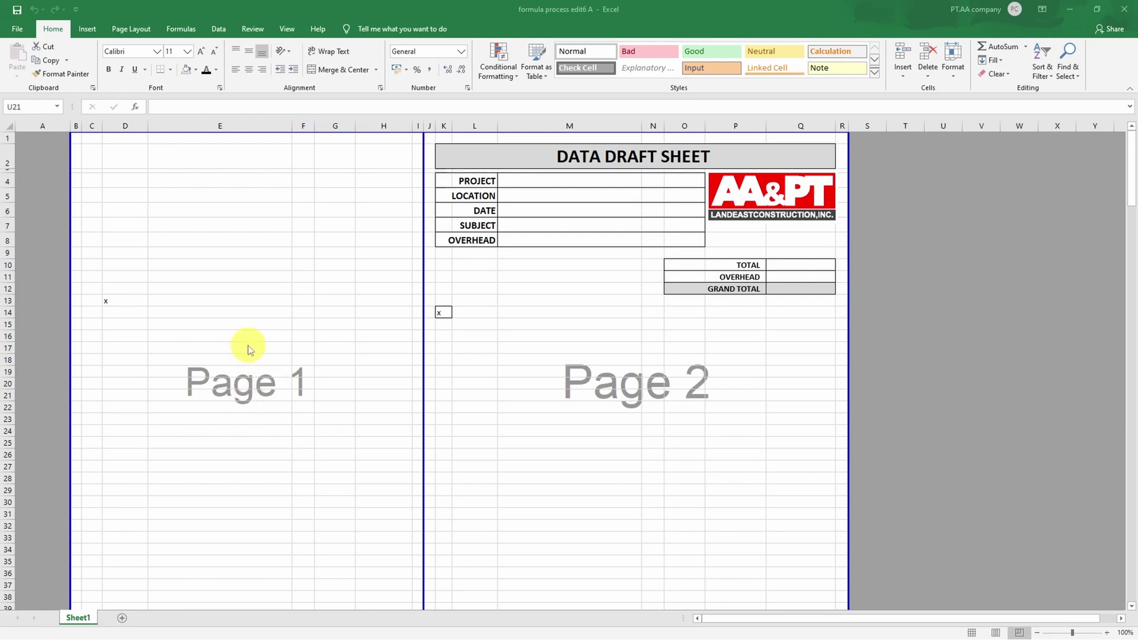
# Starting from cell D13, connect to the Multi-Category Material Takeoff text file in Documents\revit-excel, accepting the default Delimited import settings
pyautogui.click(130, 296)
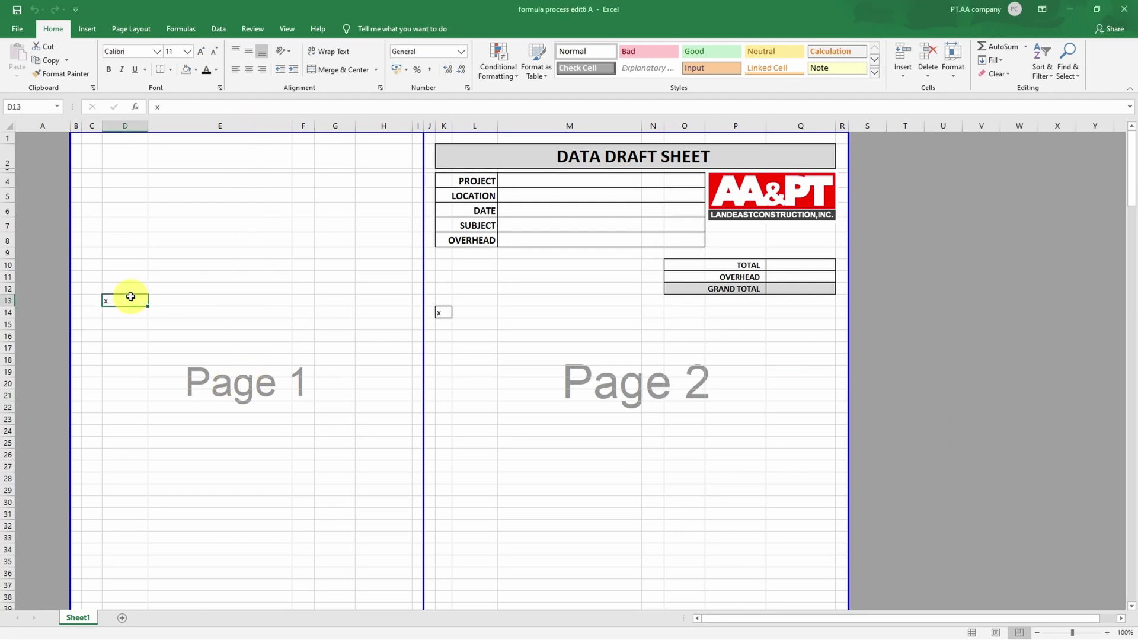
pyautogui.click(219, 31)
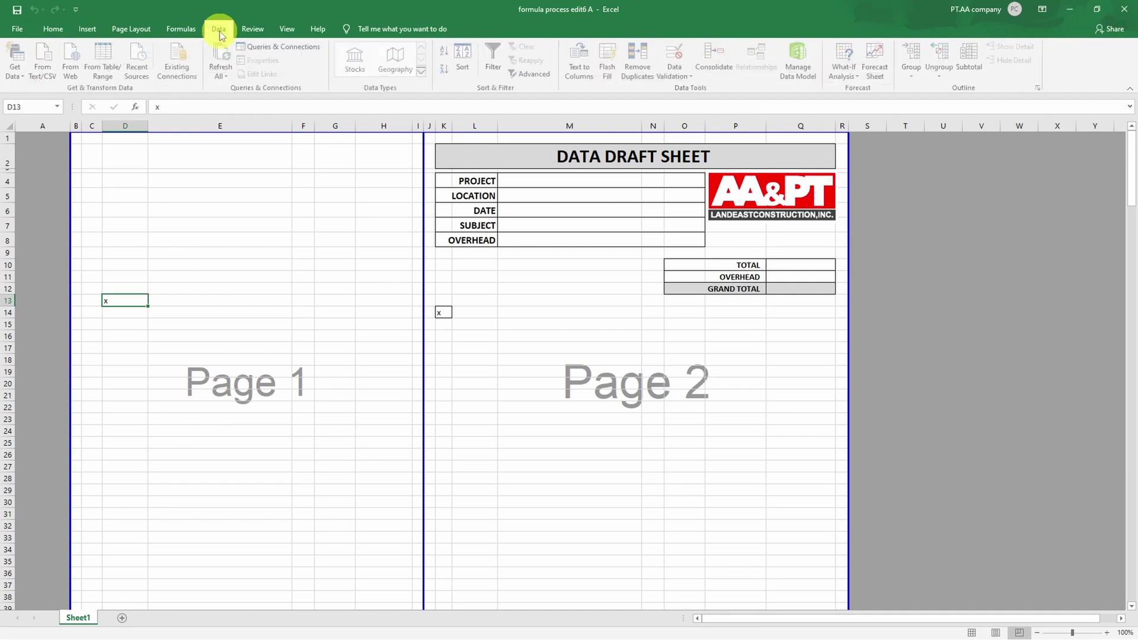
pyautogui.click(179, 63)
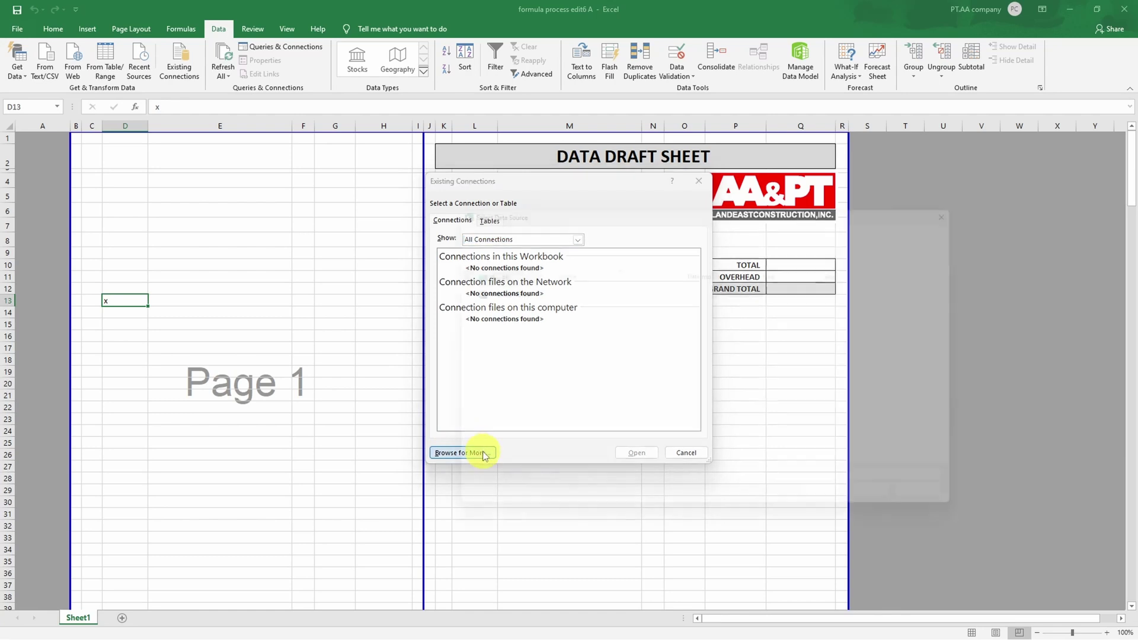
pyautogui.click(463, 453)
pyautogui.click(683, 226)
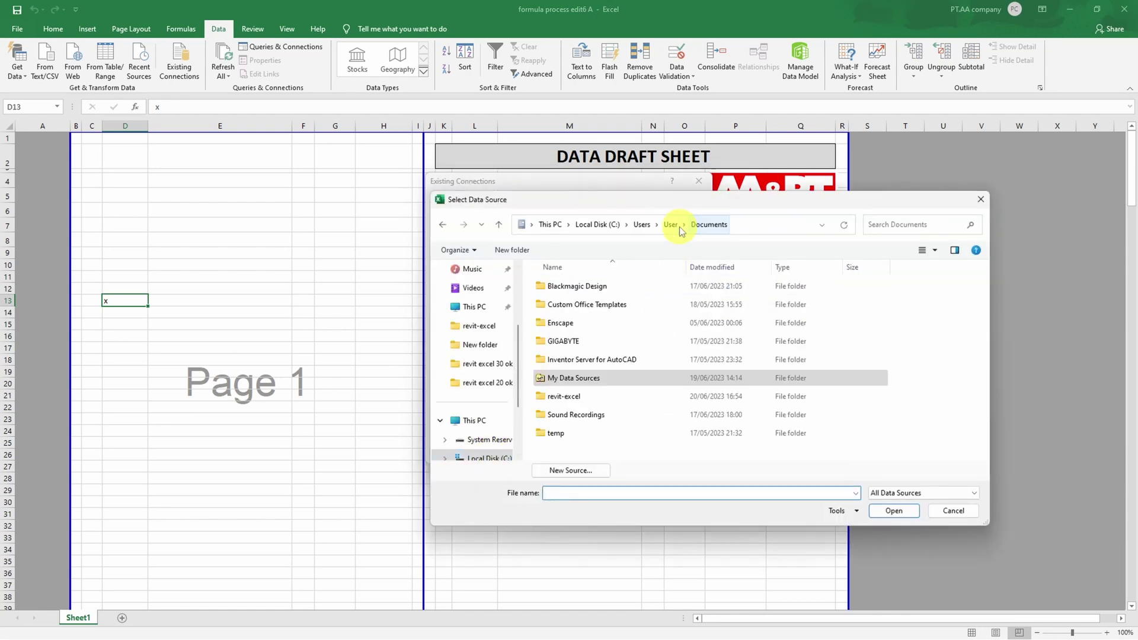
pyautogui.doubleClick(566, 395)
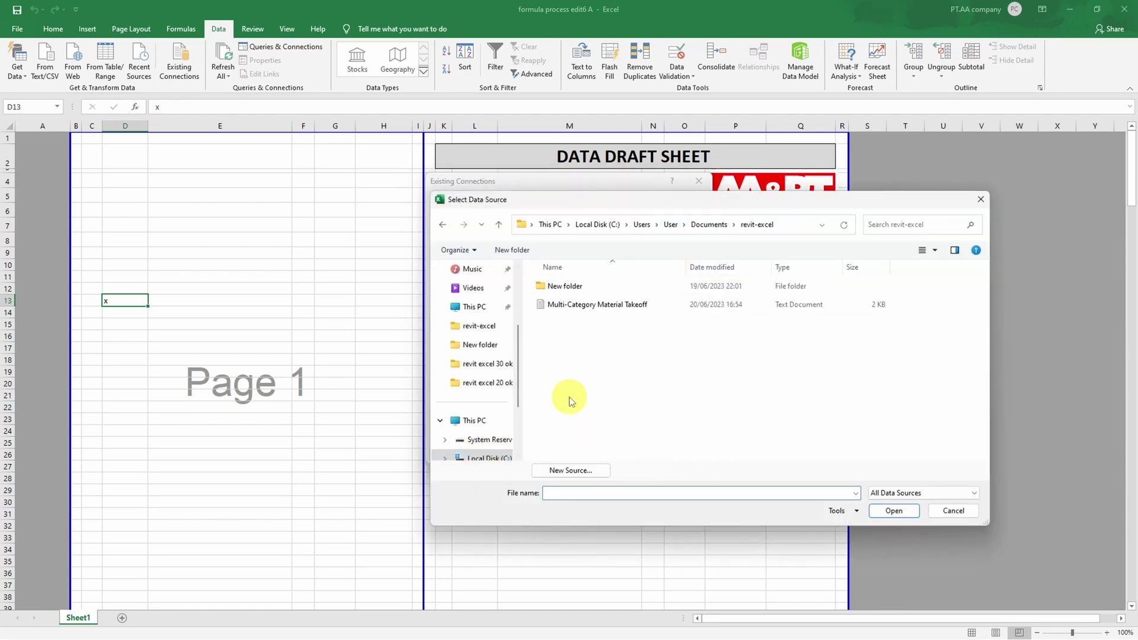
pyautogui.doubleClick(593, 304)
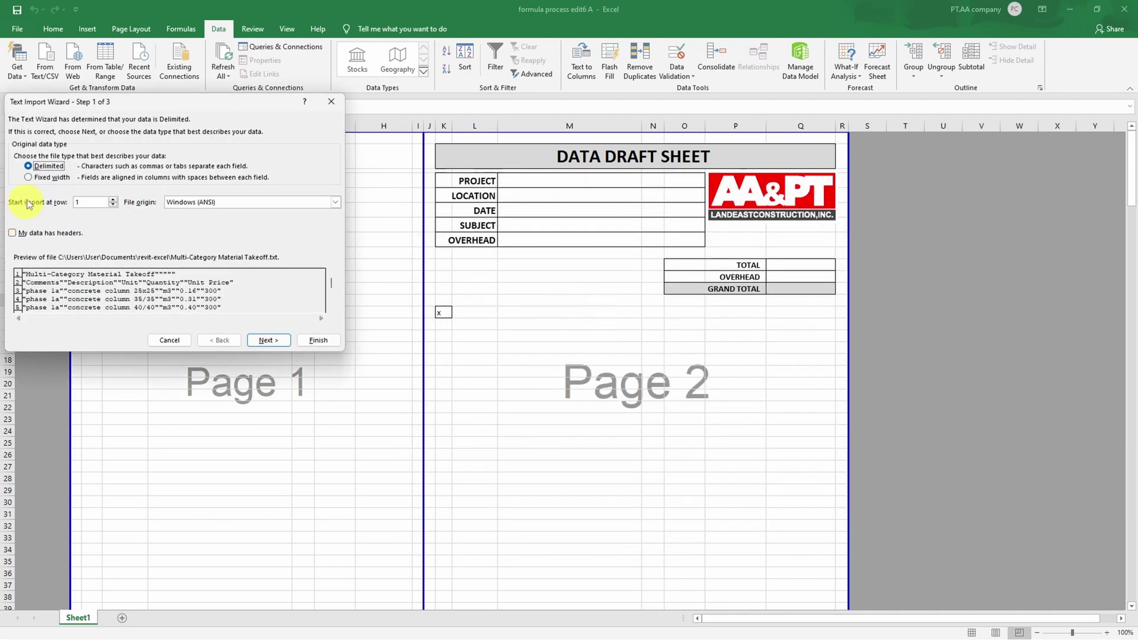
pyautogui.click(321, 341)
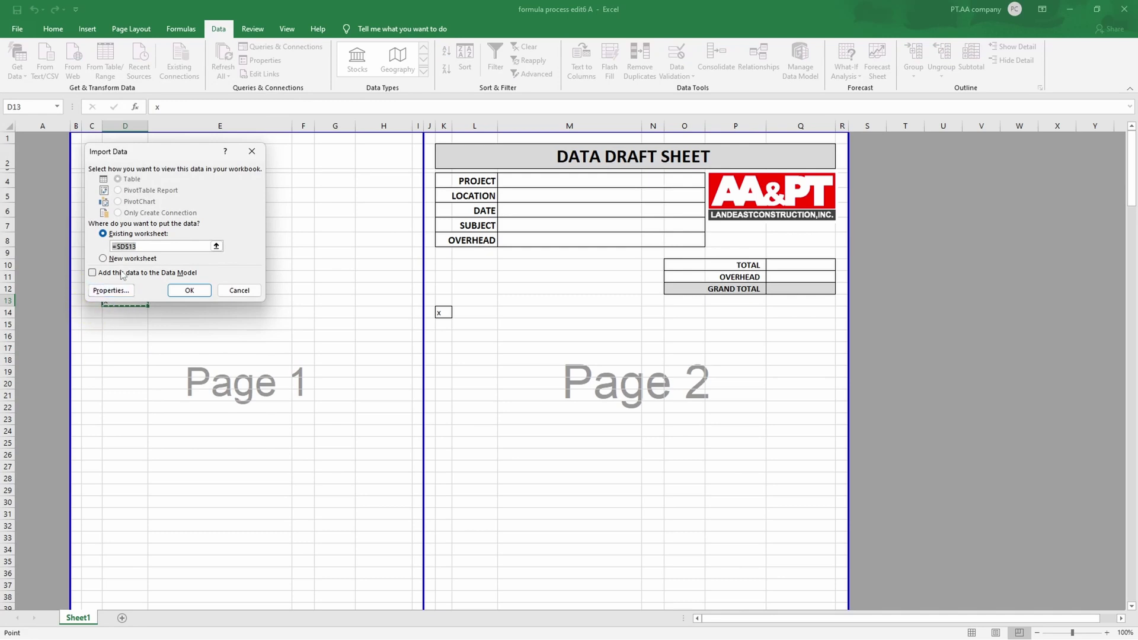
# Turn off column width adjustment, choose overwriting existing cells and clearing unused ones on refresh, and import the data at D13
pyautogui.click(113, 292)
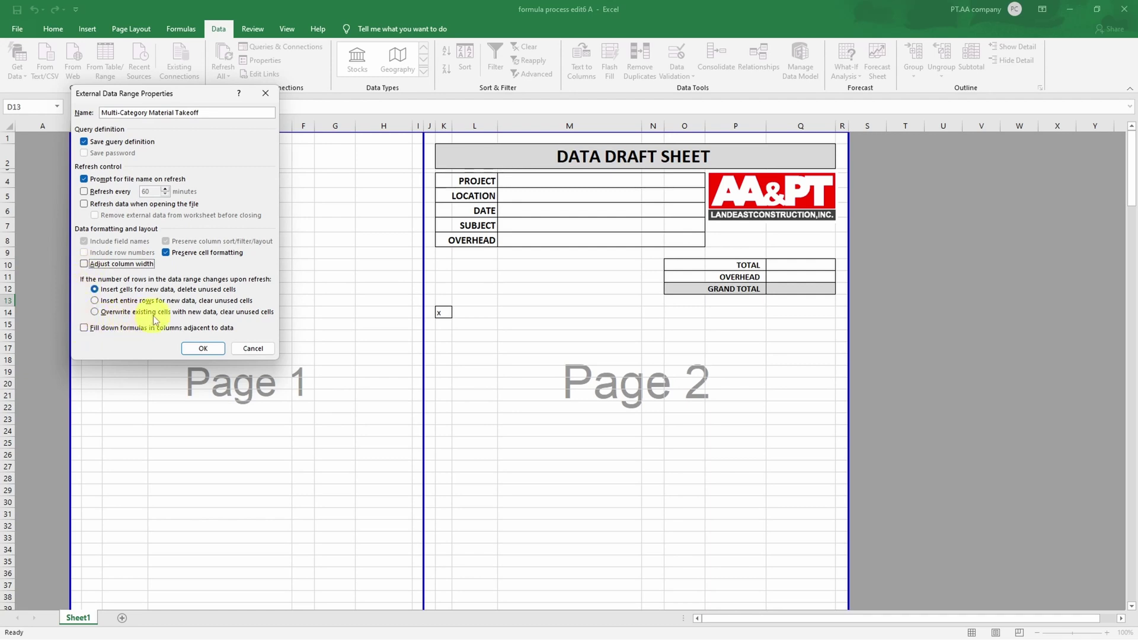
pyautogui.click(93, 314)
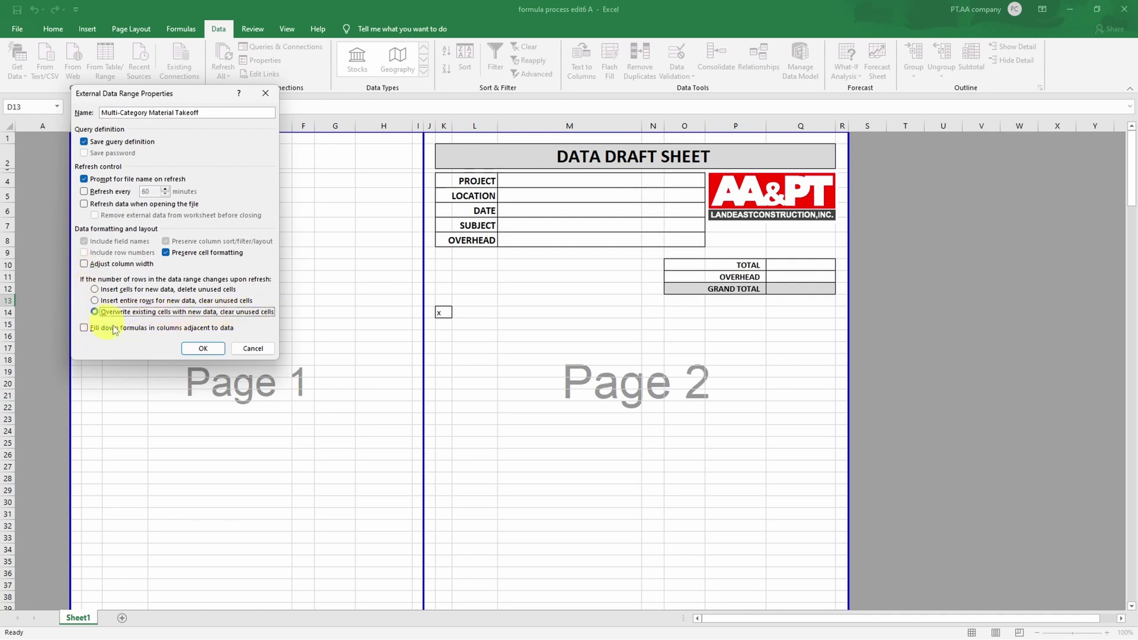
pyautogui.click(202, 349)
pyautogui.click(189, 290)
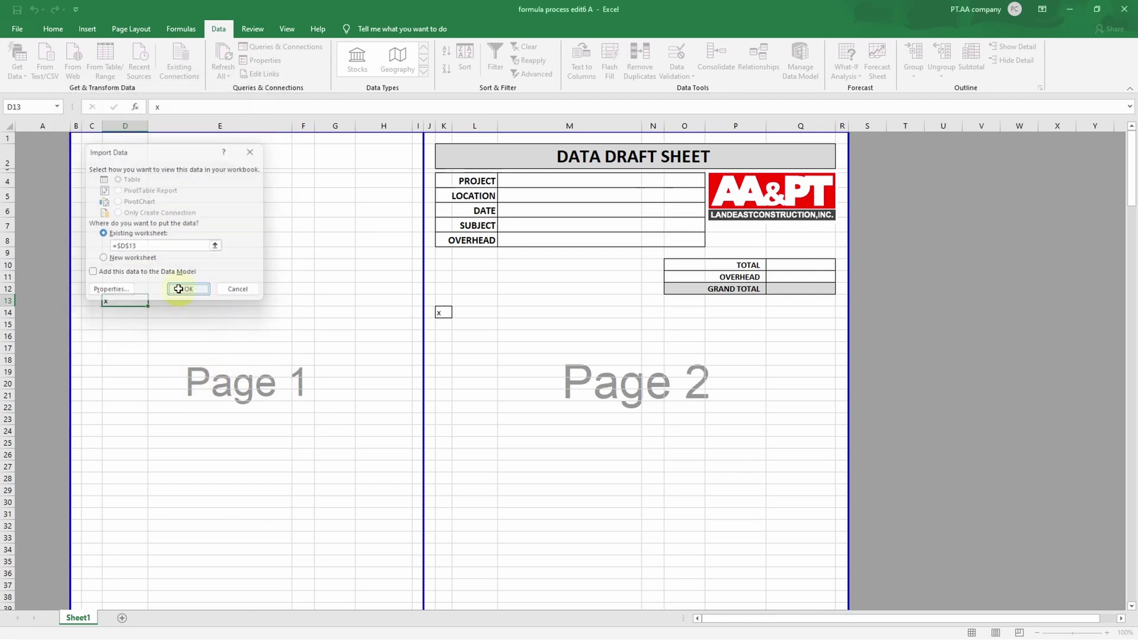
pyautogui.click(466, 396)
pyautogui.click(571, 470)
pyautogui.click(992, 419)
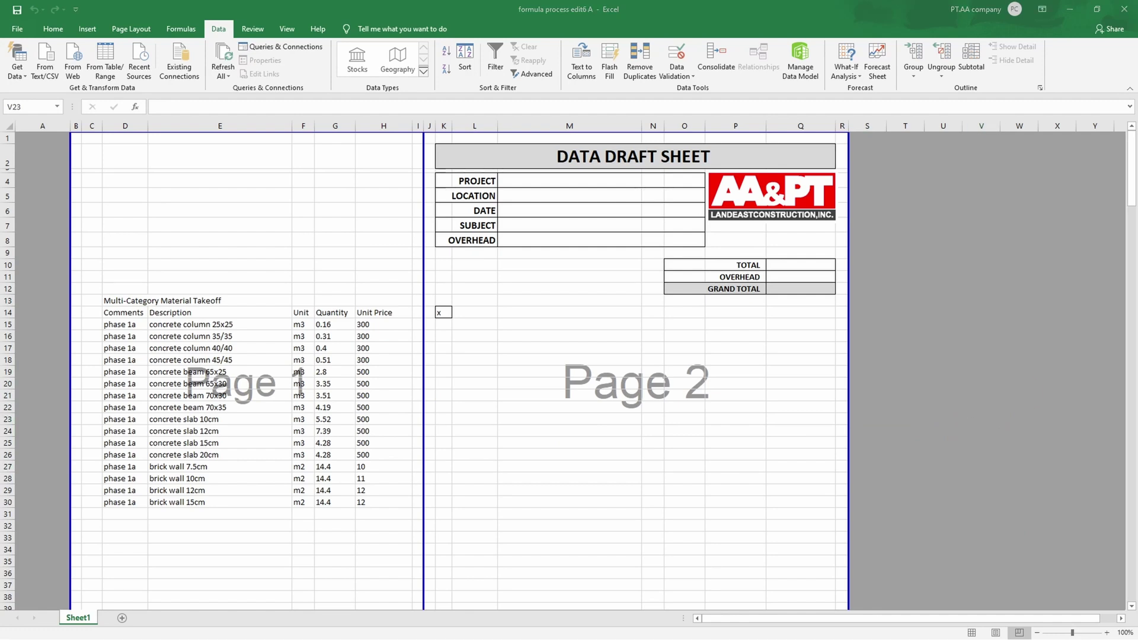
# Enter the heading No. in K14 and fill L14's formula =IF(D14="";"";D14) across and down to P15
pyautogui.click(444, 311)
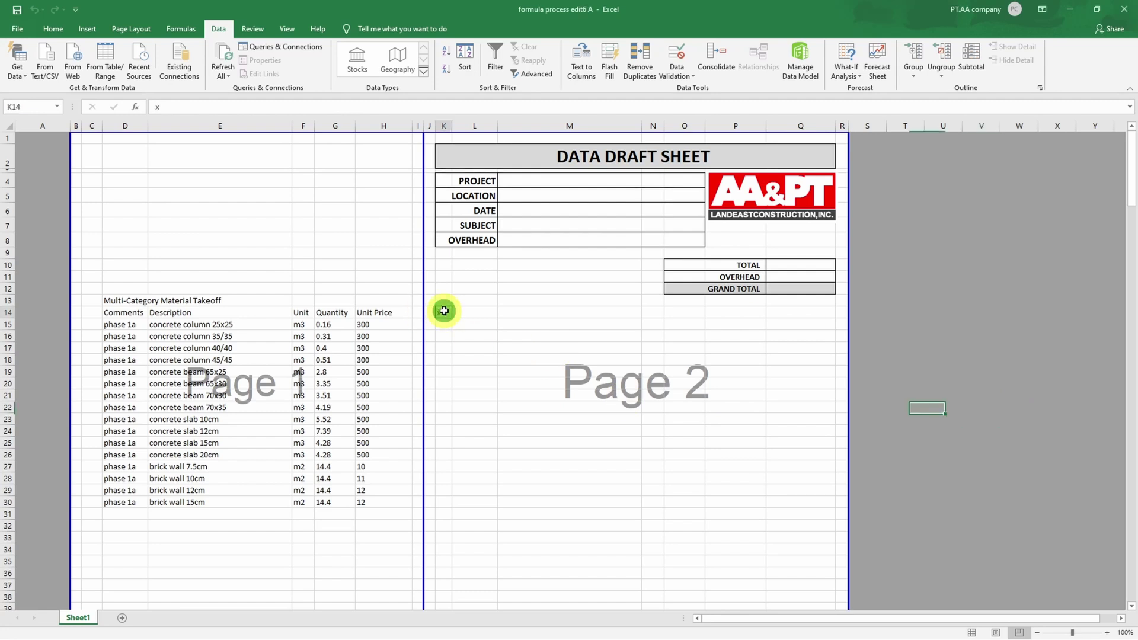
pyautogui.write('No.')
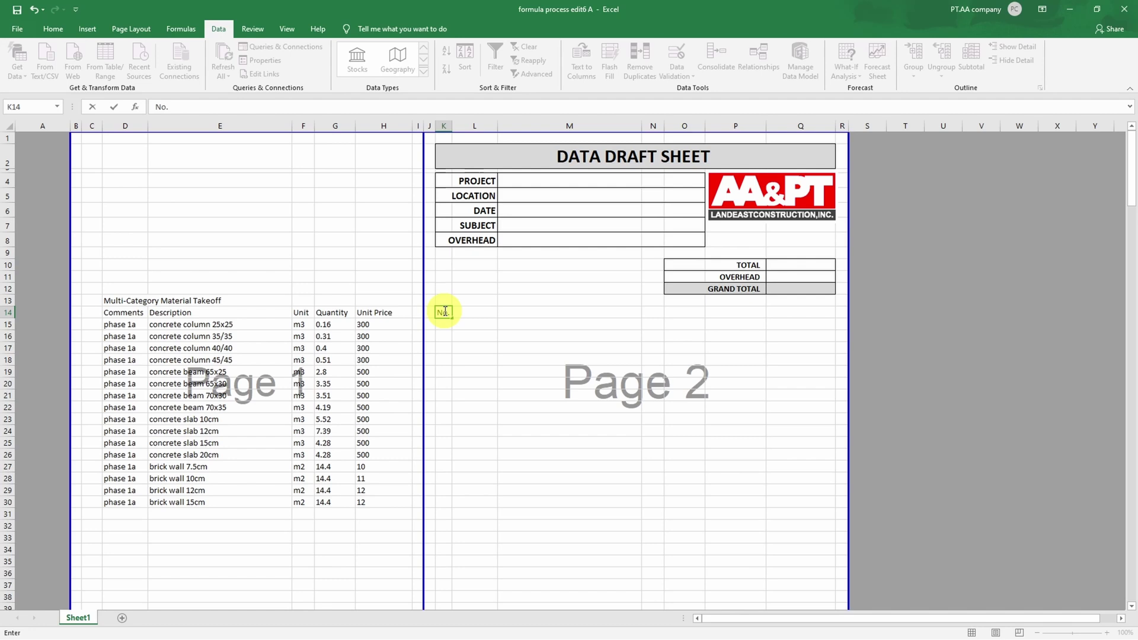
pyautogui.press('Return')
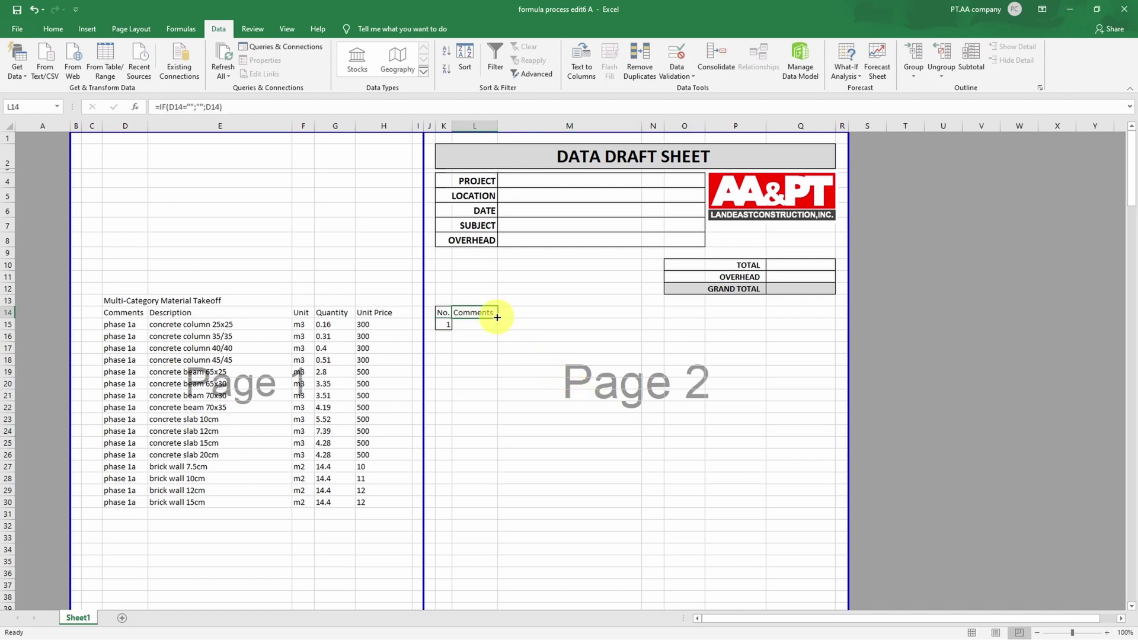
pyautogui.moveTo(497, 318); pyautogui.dragTo(765, 328)
pyautogui.click(907, 371)
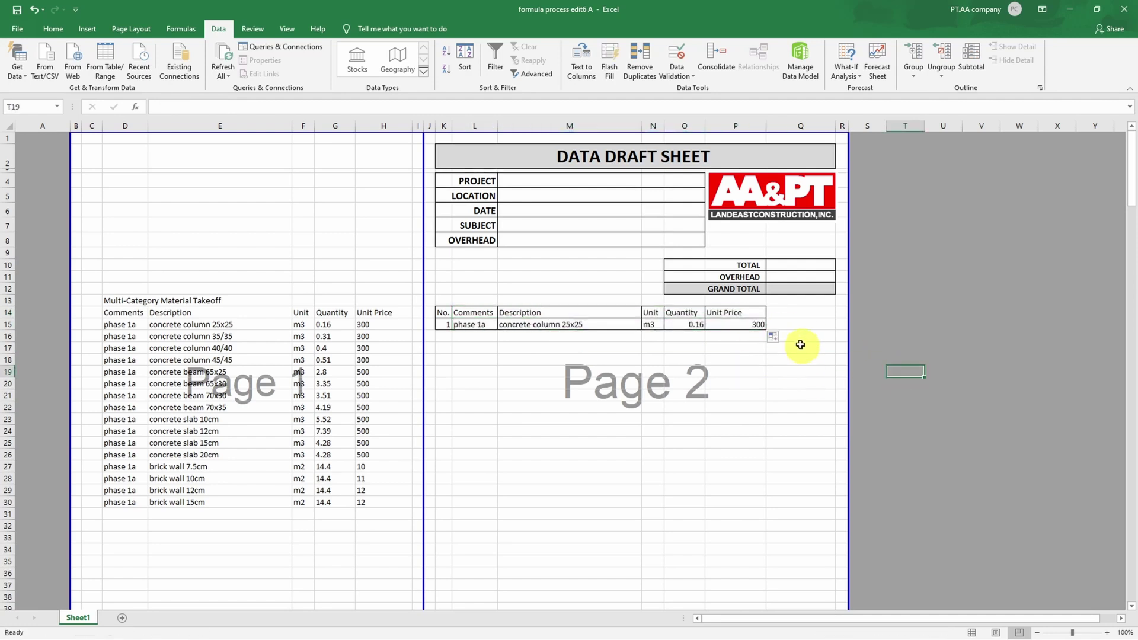
# Enter the heading subtotal in Q14 and the formula =IF(P15="";"";(P15*O15)) in Q15
pyautogui.click(798, 315)
pyautogui.write('so')
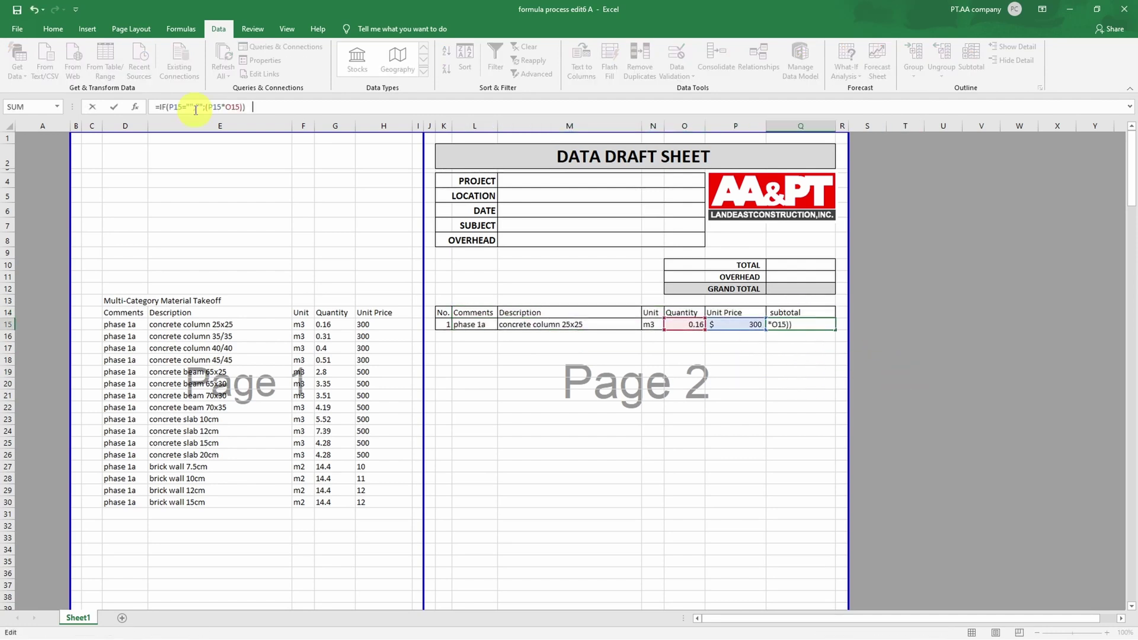
pyautogui.press('Return')
# Fill the formulas of K15:Q15 down the draft sheet's table to about row 38
pyautogui.moveTo(443, 324); pyautogui.dragTo(836, 598)
pyautogui.click(1049, 257)
pyautogui.click(1052, 392)
# Enter =SUM(Q15:Q9999) in Q10 as the TOTAL
pyautogui.click(798, 266)
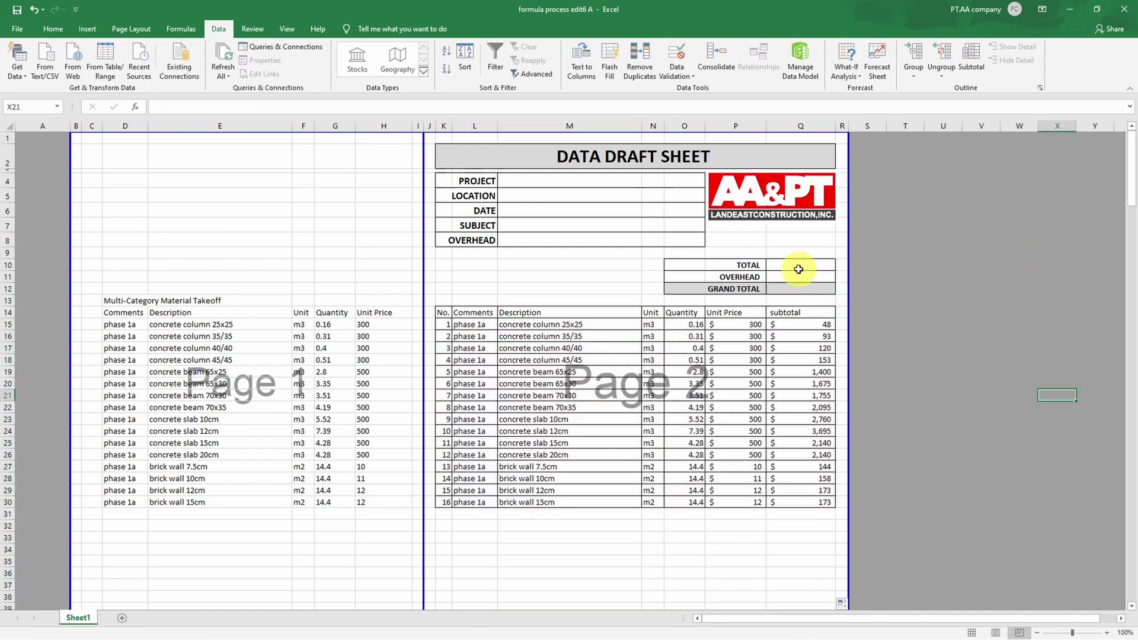
pyautogui.click(178, 108)
pyautogui.write('=SUM(Q15:Q9999)')
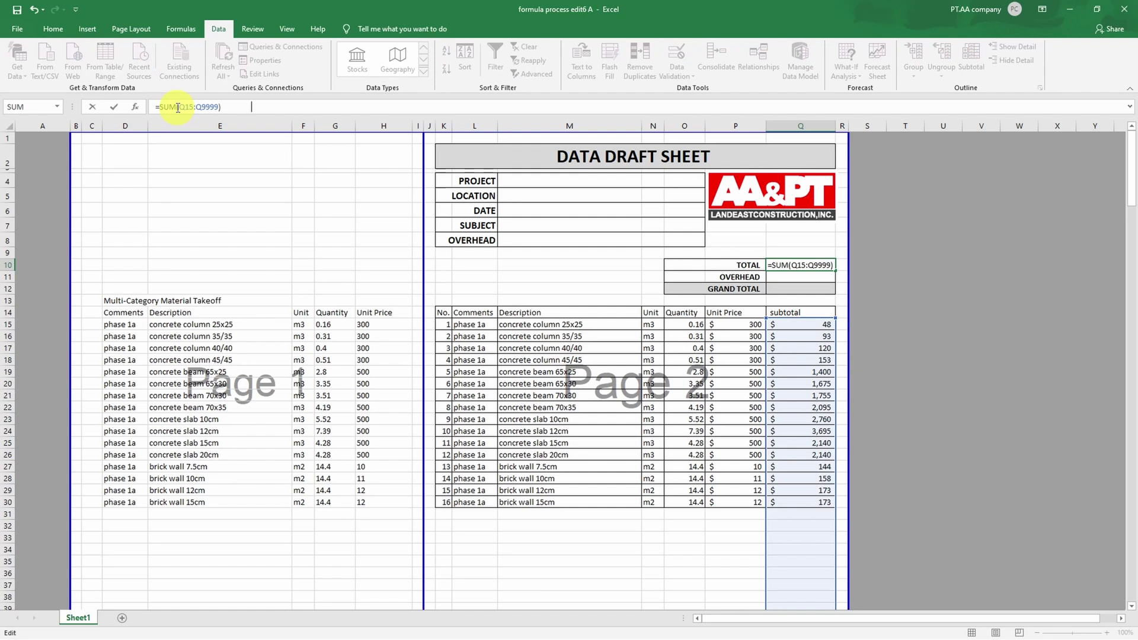
pyautogui.press('Return')
# Set the OVERHEAD rate in M8 to 10% and enter =Q10+Q11 in Q12 as the GRAND TOTAL
pyautogui.click(528, 240)
pyautogui.write('10')
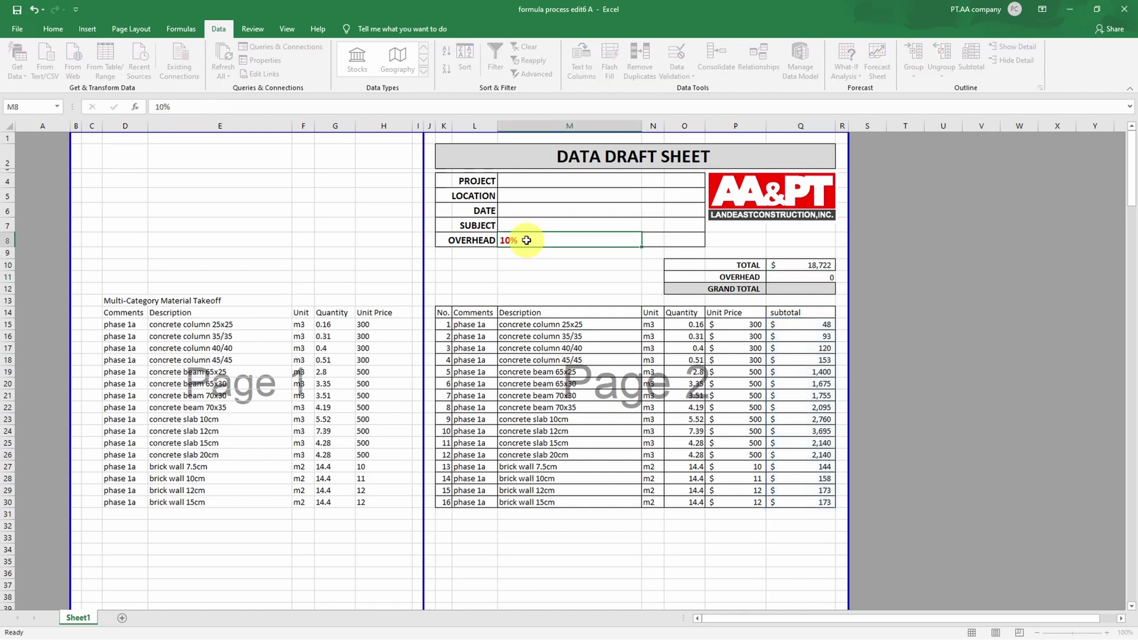
pyautogui.press('Return')
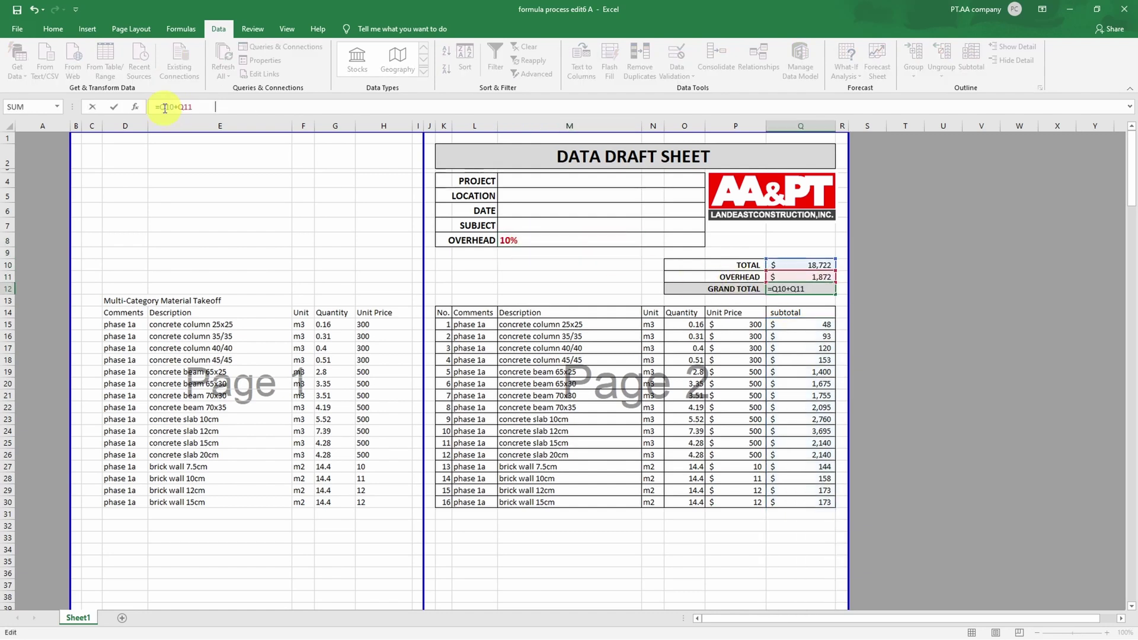
pyautogui.press('Return')
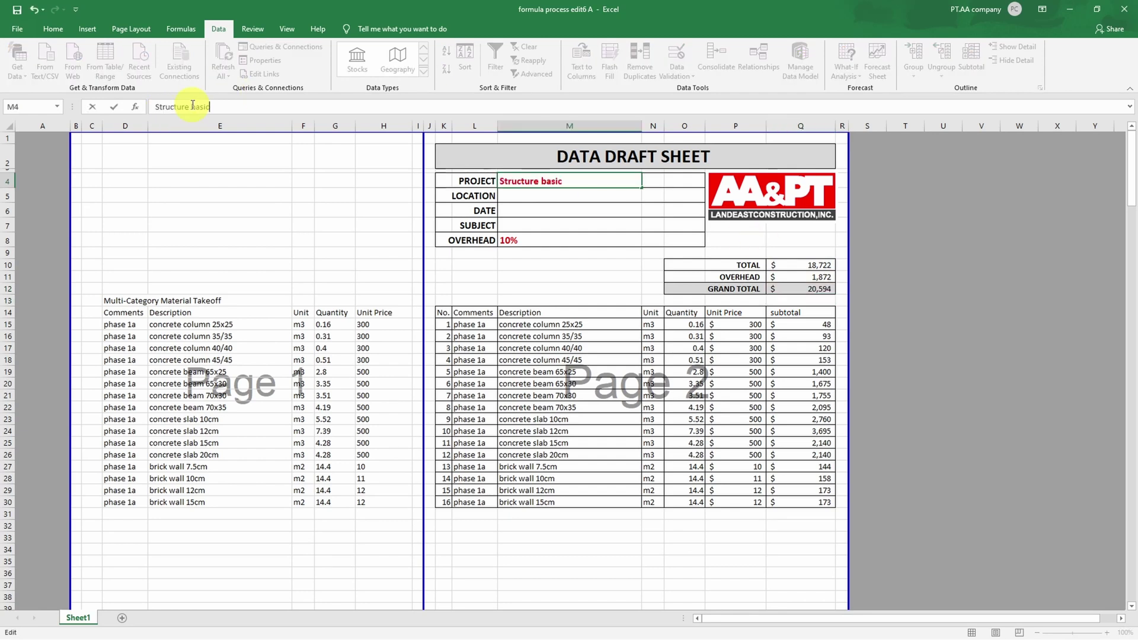
# Fill in the header block with PROJECT Structure basic, LOCATION XPIE 112 and DATE 24-May-11
pyautogui.press('Return')
pyautogui.click(178, 107)
pyautogui.write('XPIE 112')
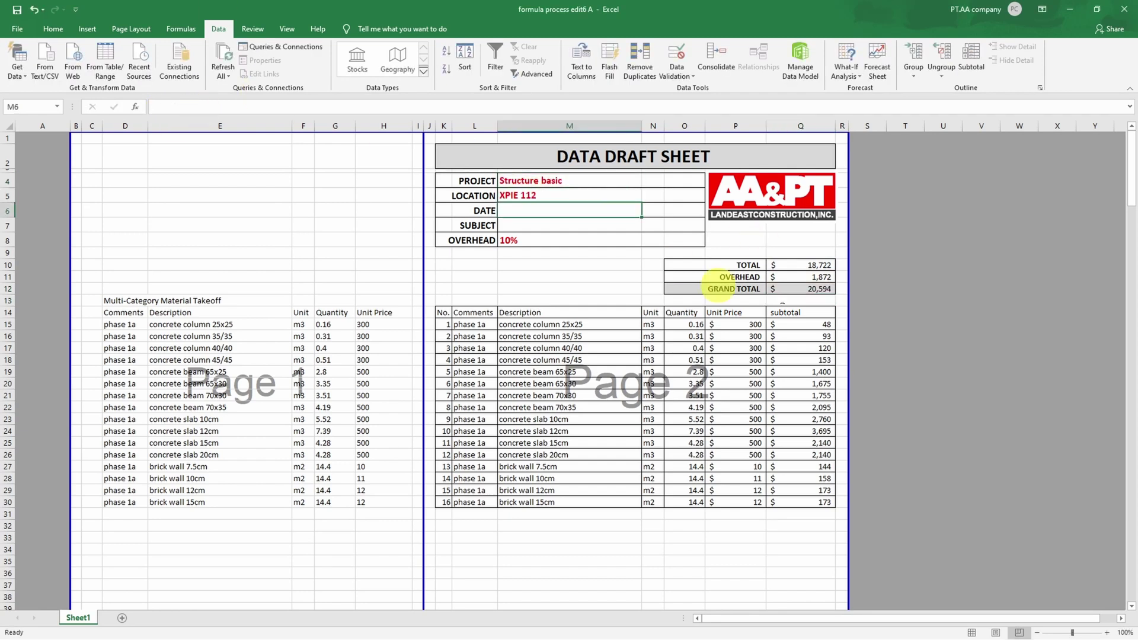
pyautogui.press('Return')
pyautogui.click(160, 107)
pyautogui.write('24-May-11')
pyautogui.press('Return')
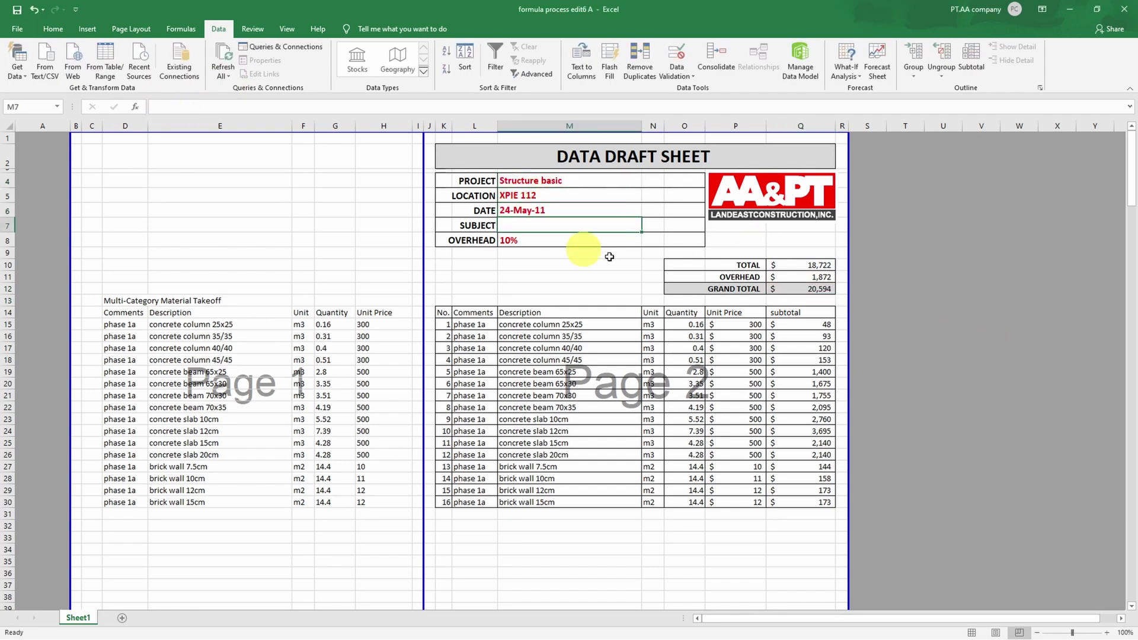
# Link the SUBJECT cell M7 to the imported schedule title in D13
pyautogui.click(557, 277)
pyautogui.click(518, 232)
pyautogui.write('=')
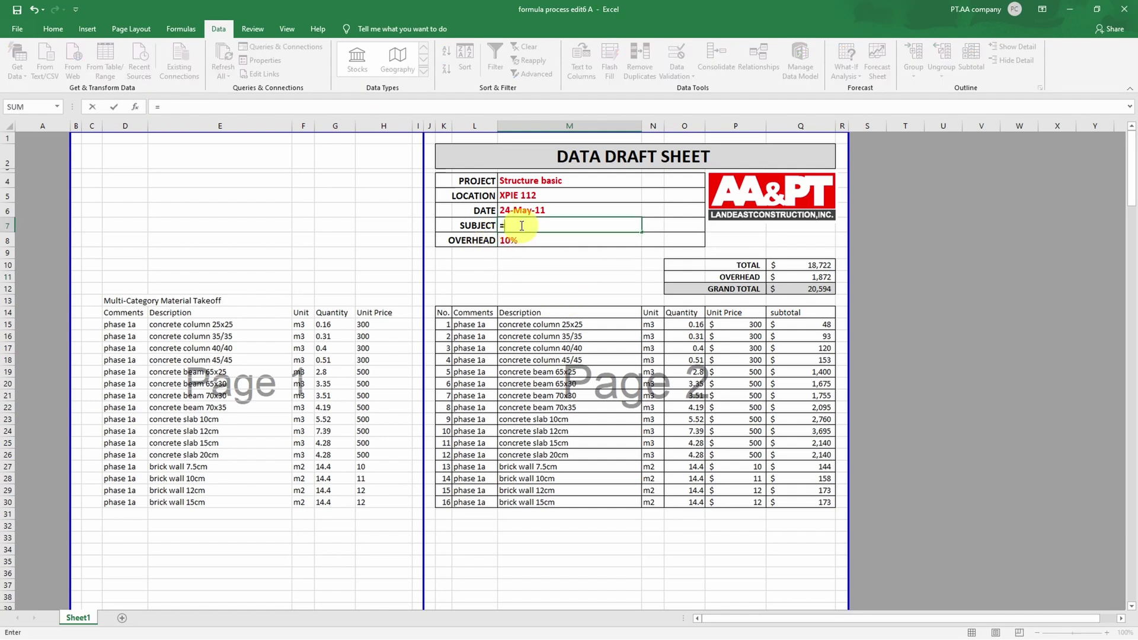
pyautogui.click(118, 300)
pyautogui.press('Return')
pyautogui.click(983, 479)
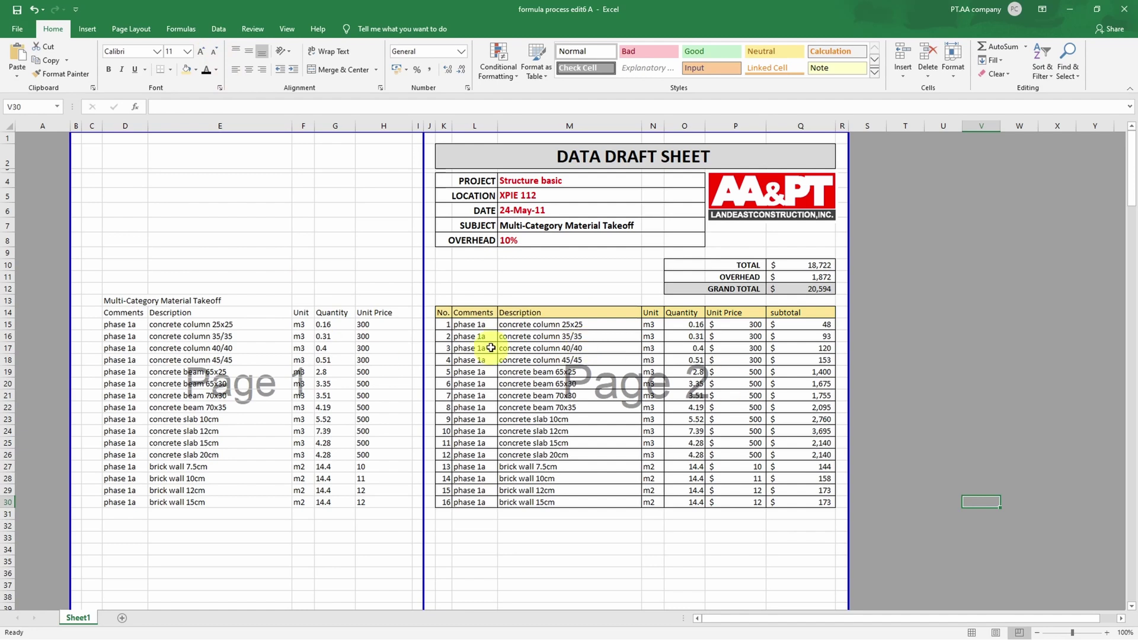
# Refresh the external data from the Multi-Category Material Takeoff MANU 8 text file in revit-excel\New folder
pyautogui.click(218, 30)
pyautogui.click(223, 55)
pyautogui.doubleClick(170, 96)
pyautogui.doubleClick(170, 114)
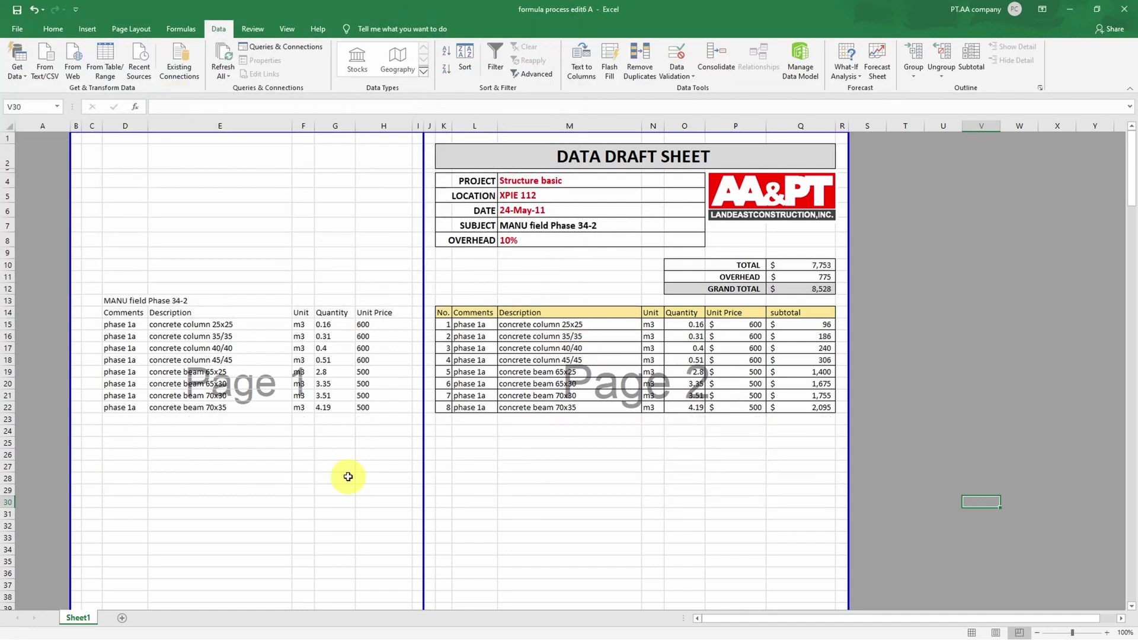
# Refresh the external data again, importing the Multi-Category Material Takeoff TUNU 28 text file from New folder
pyautogui.click(223, 57)
pyautogui.doubleClick(224, 112)
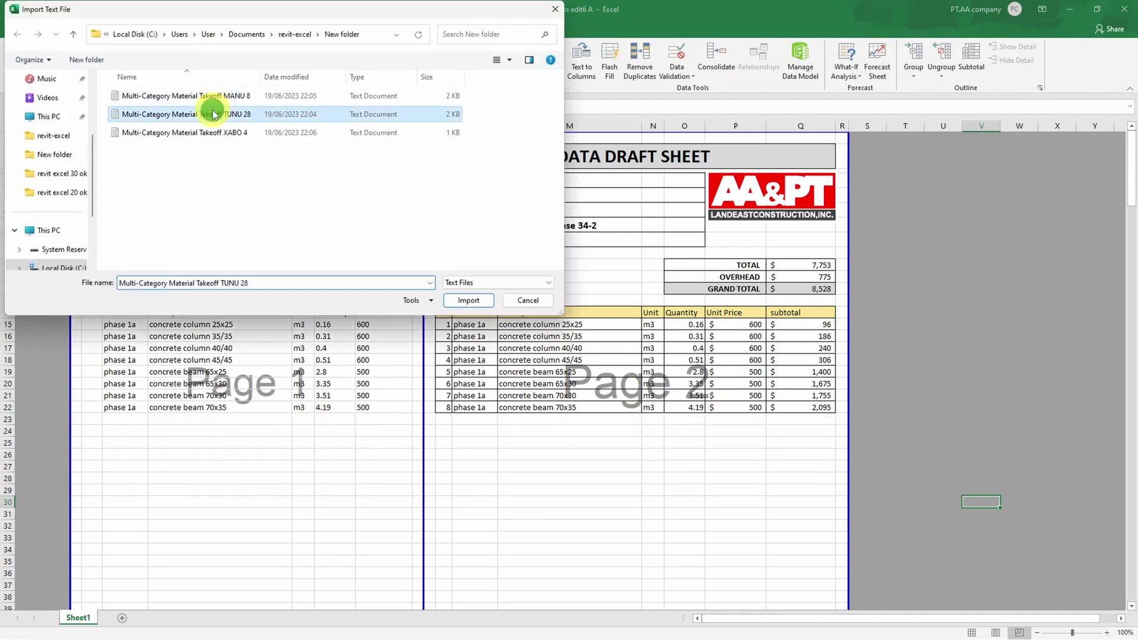